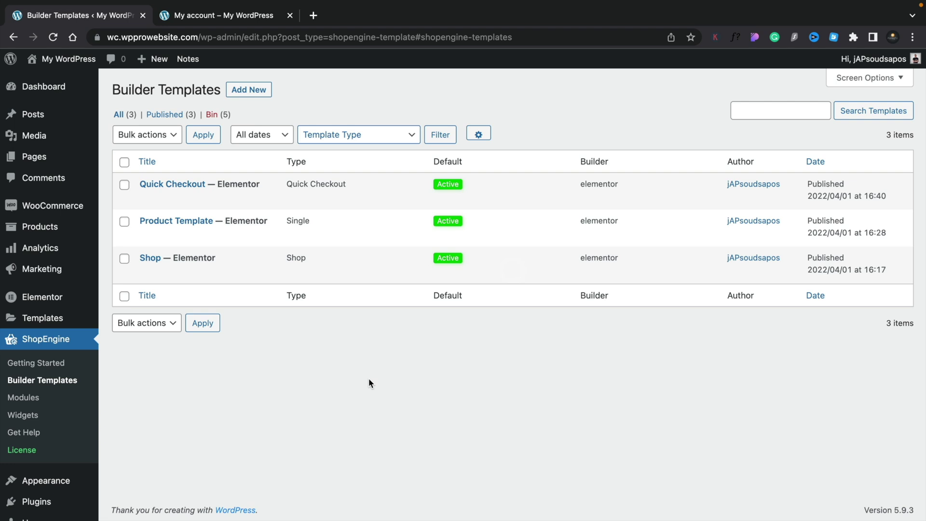
Create a new builder template of type Account Dashboard and name it "Account Dashboard Custom"
left_click(247, 88)
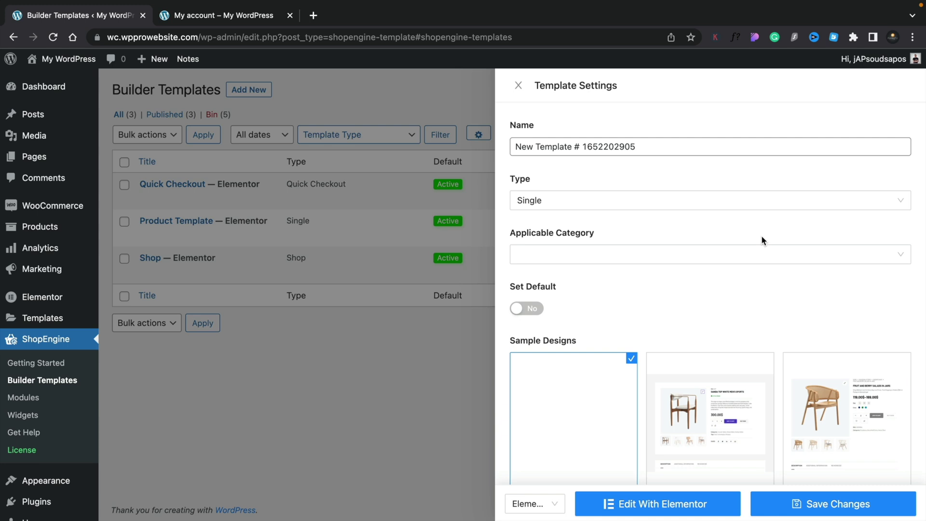
left_click(624, 203)
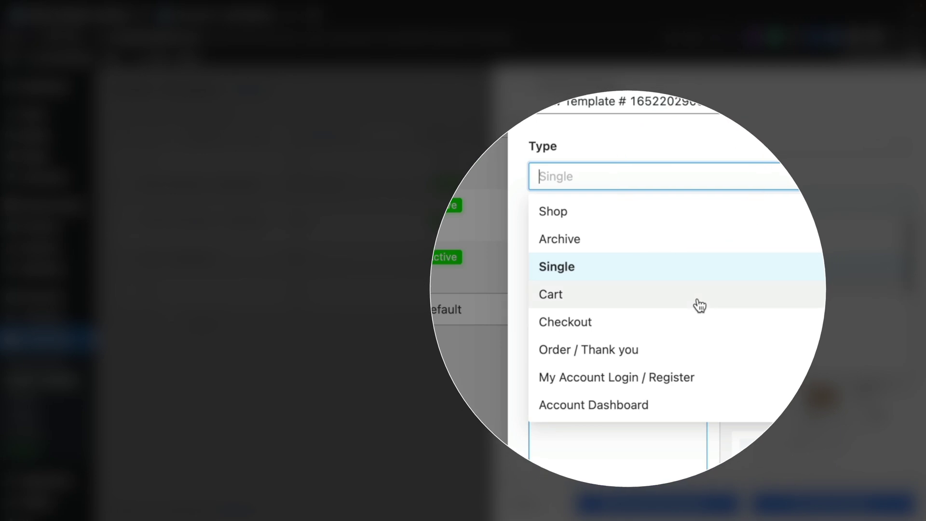
scroll(699, 305, "down", 5)
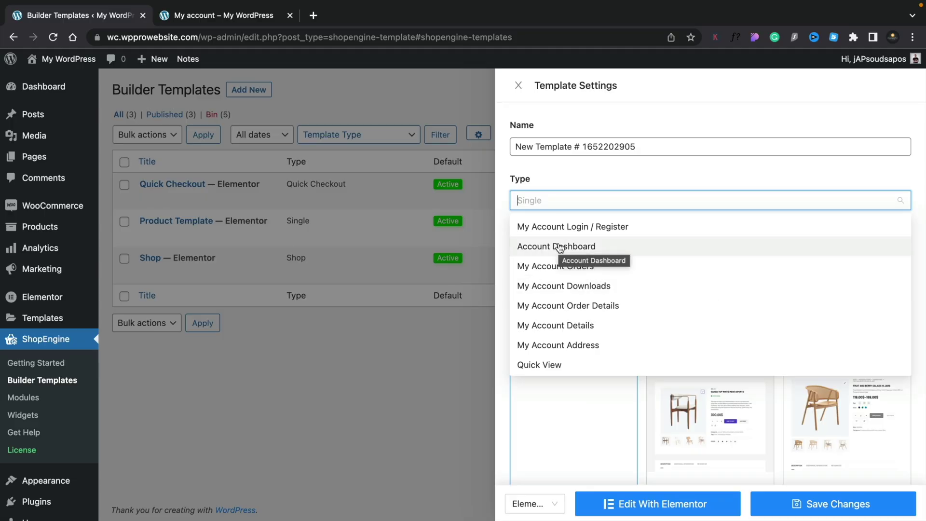
left_click(558, 247)
left_click(641, 148)
left_click_drag(641, 147, 512, 150)
type("Account Dashboard Custom")
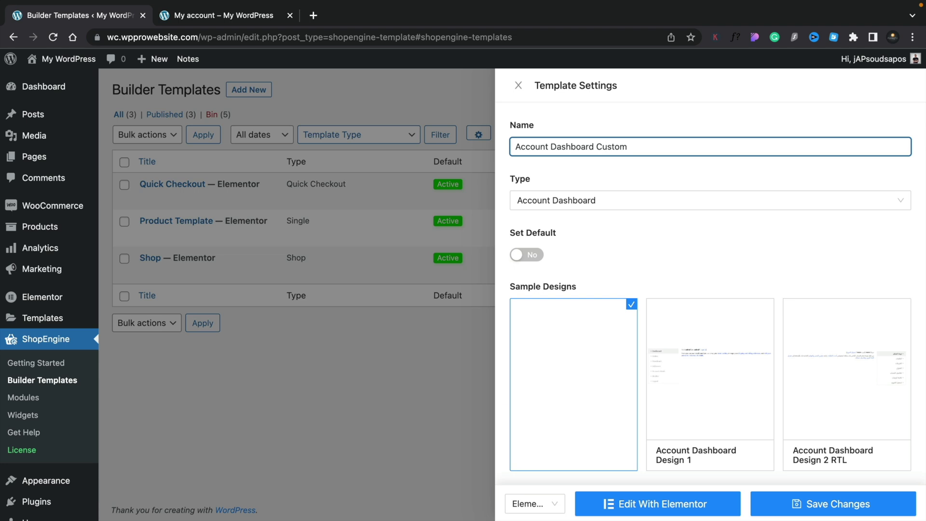
Set the template as default, keep the blank sample design, and open it for editing with Elementor
left_click(535, 257)
scroll(638, 259, "down", 1)
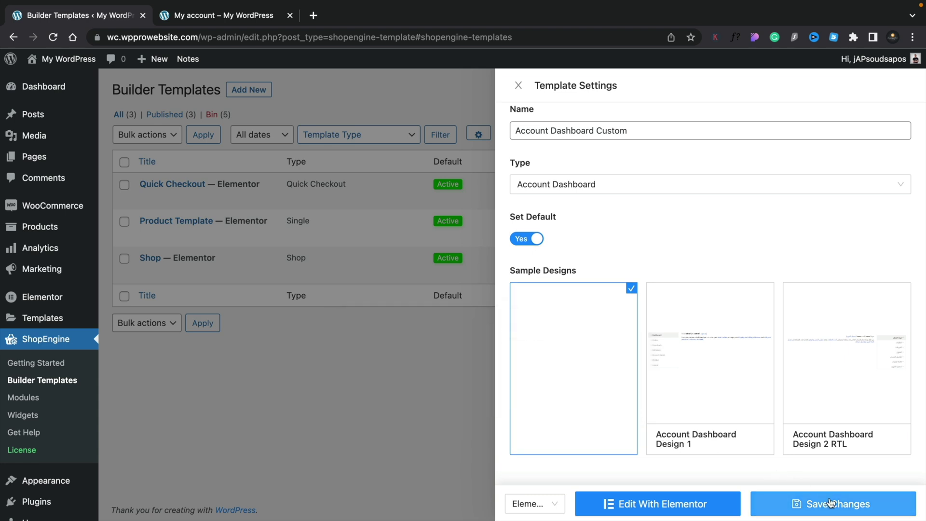
left_click(657, 506)
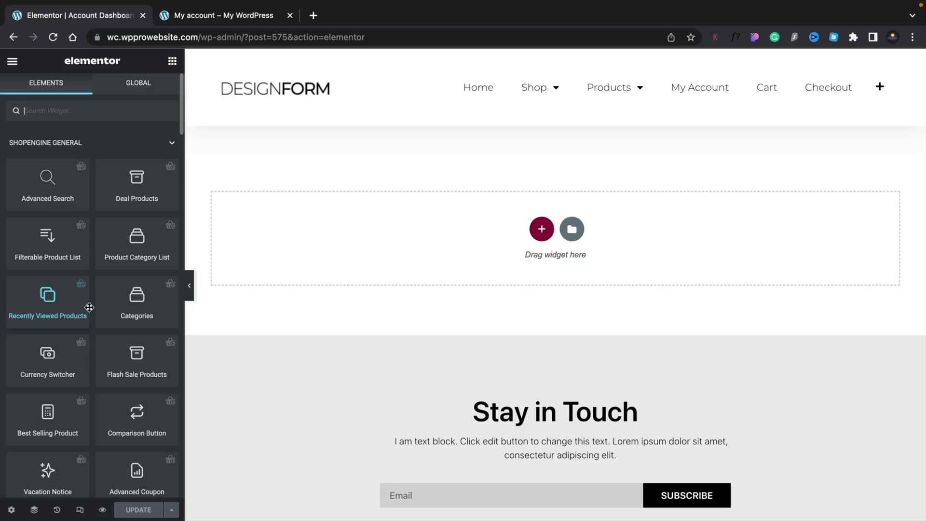
scroll(90, 309, "down", 5)
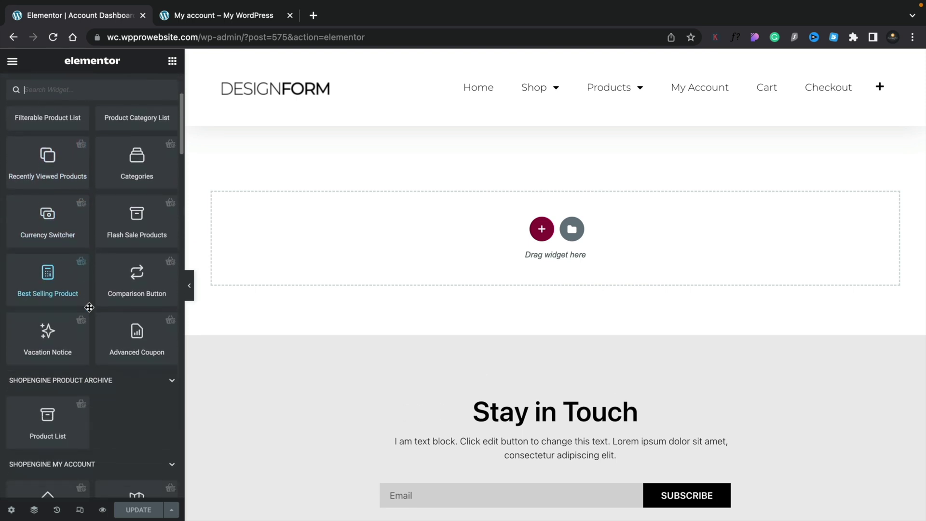
scroll(89, 311, "down", 8)
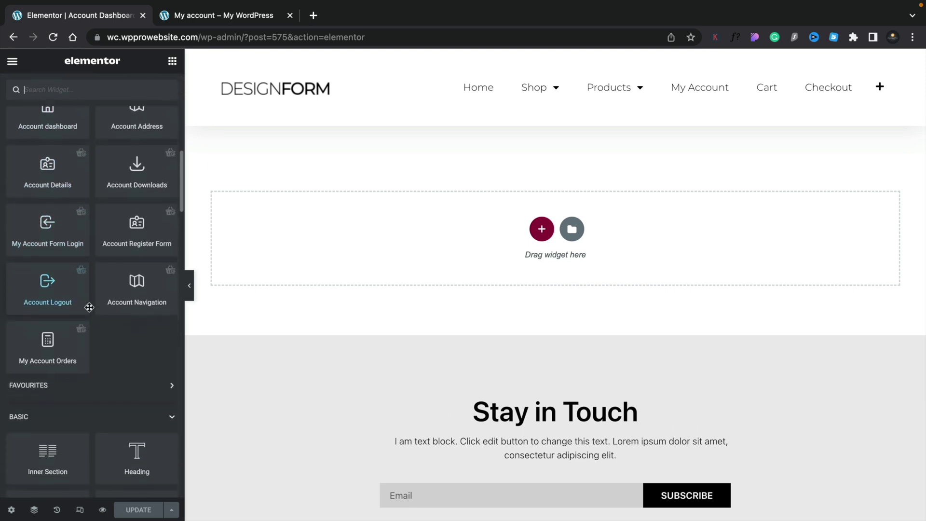
scroll(89, 311, "down", 4)
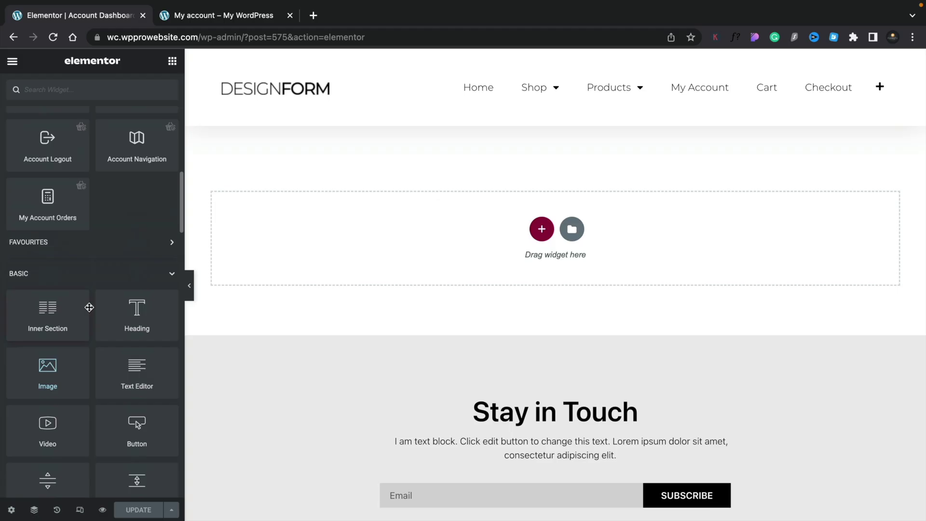
scroll(89, 307, "up", 10)
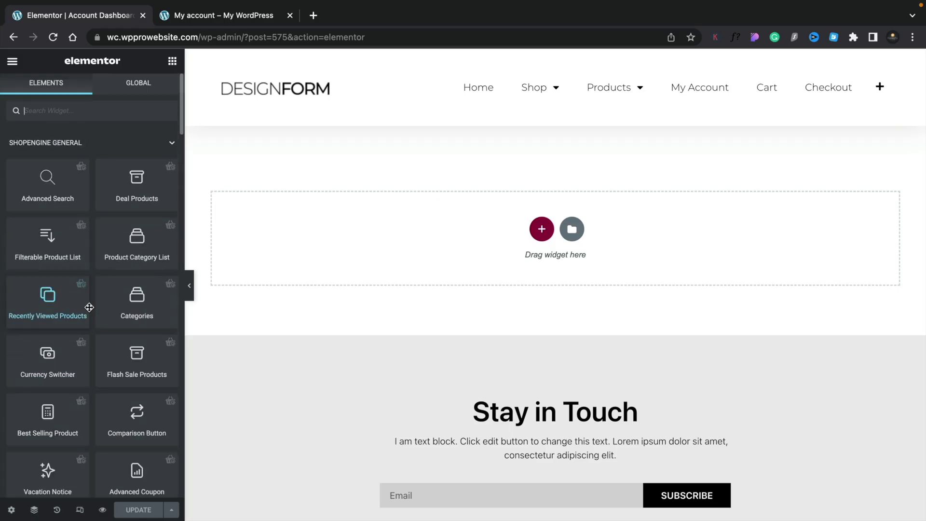
Add a new section with the two-column structure of a narrow column followed by a wide one
left_click(540, 231)
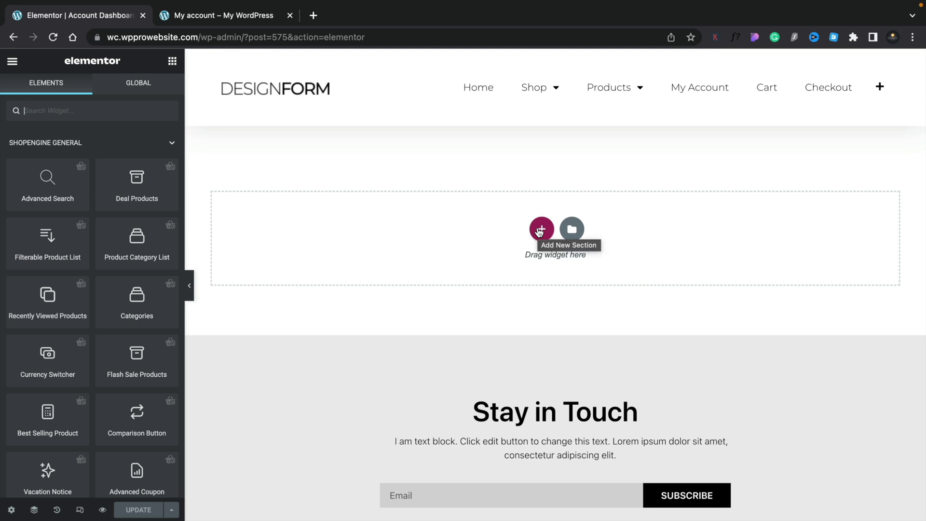
left_click(539, 231)
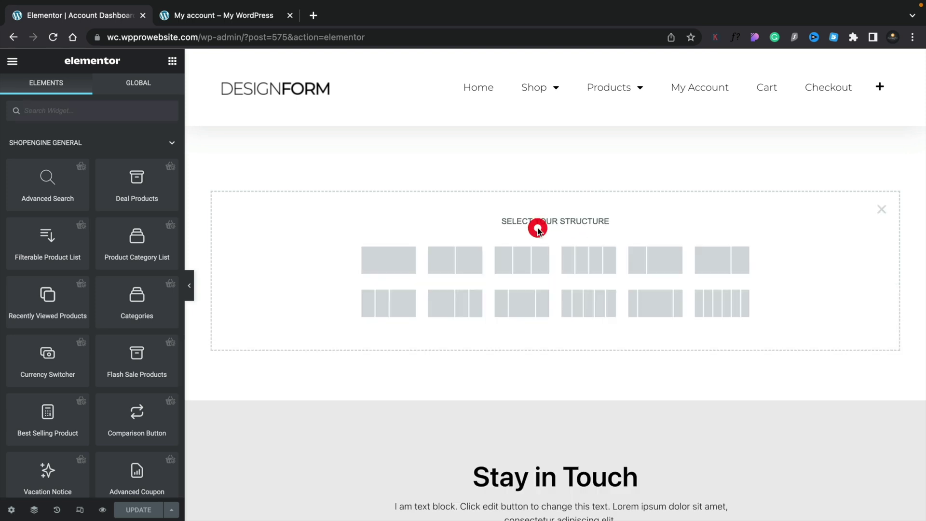
left_click(662, 267)
Set the new two-column section's top and bottom margins to 75 px
left_click(557, 121)
left_click(153, 89)
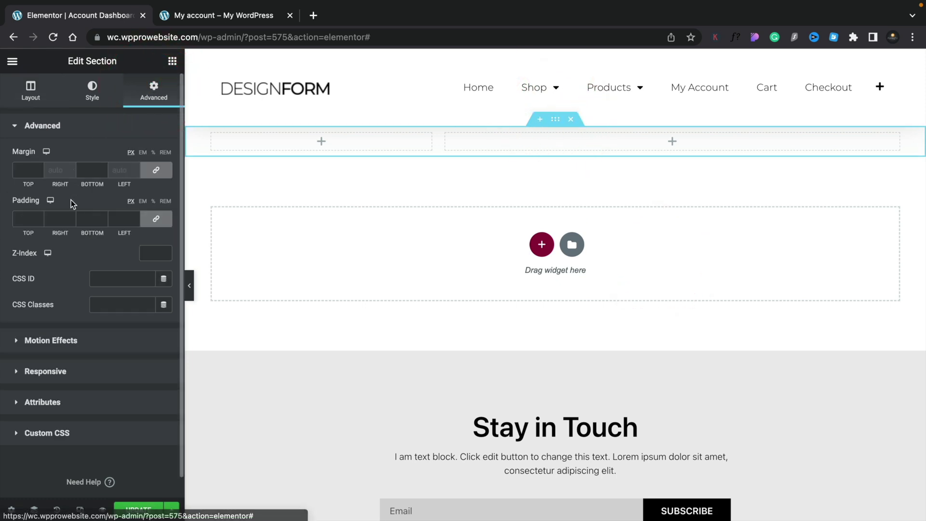
left_click(29, 169)
type("75")
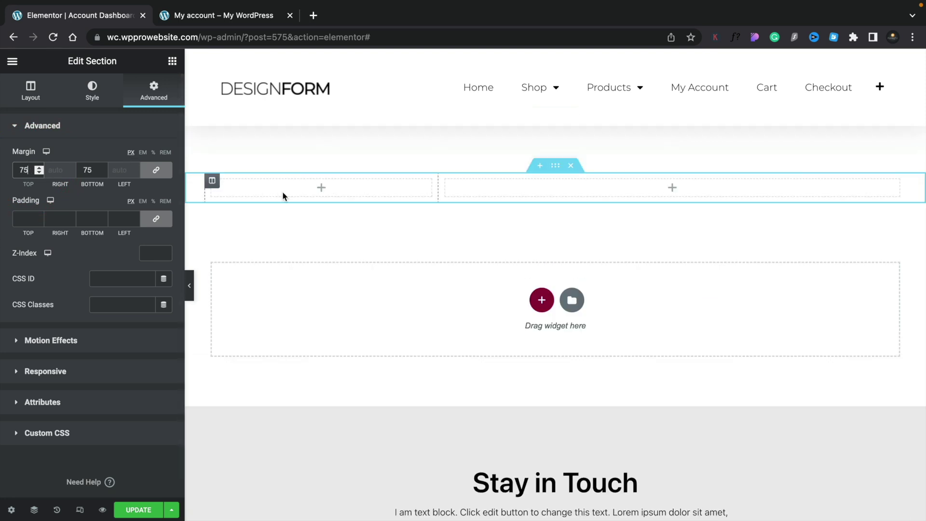
Place the ShopEngine Account Navigation widget in the section's narrow column
left_click(172, 61)
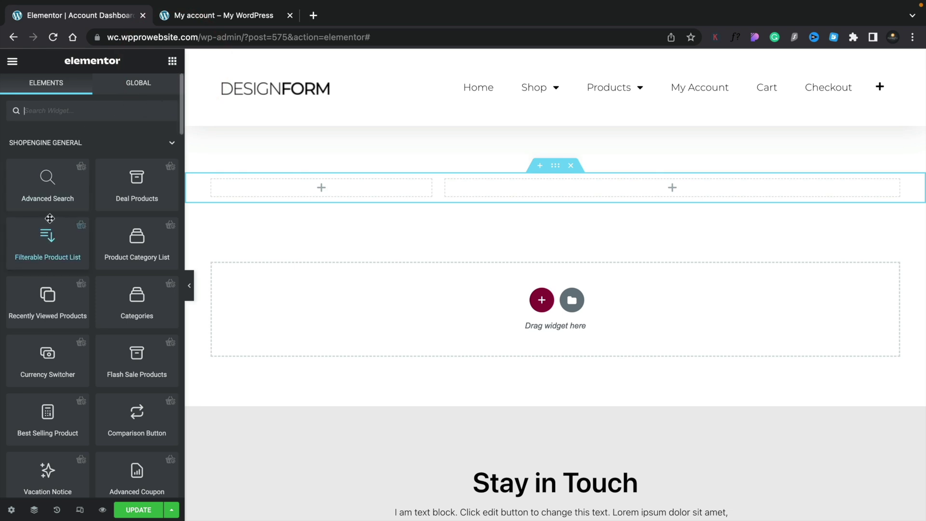
scroll(52, 272, "down", 5)
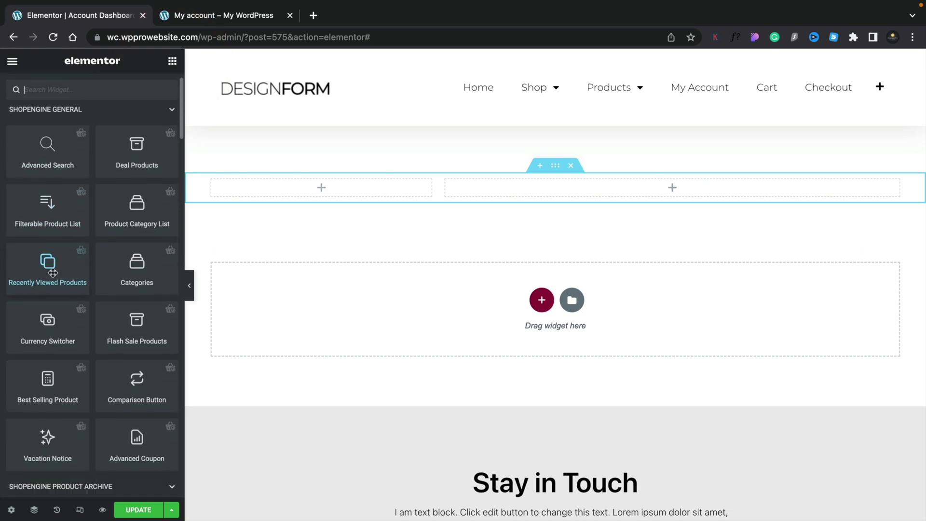
scroll(53, 272, "down", 8)
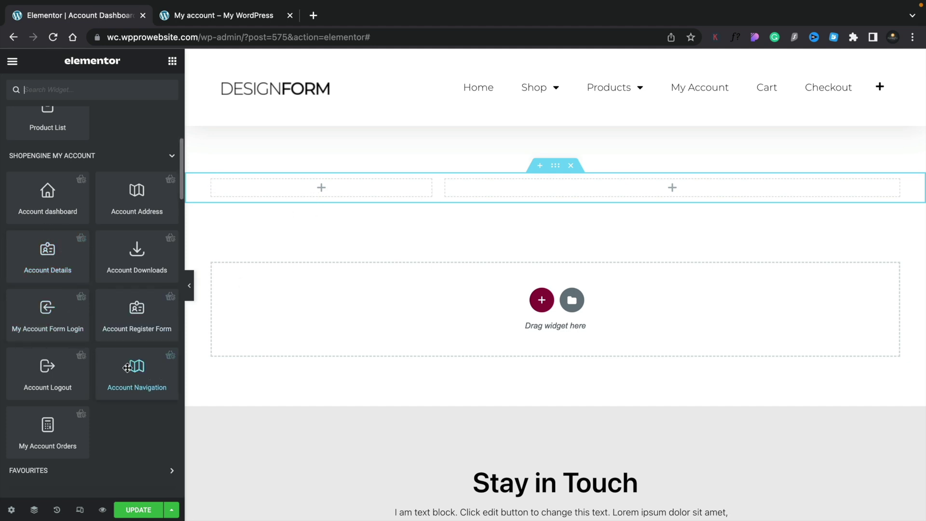
left_click_drag(126, 368, 331, 181)
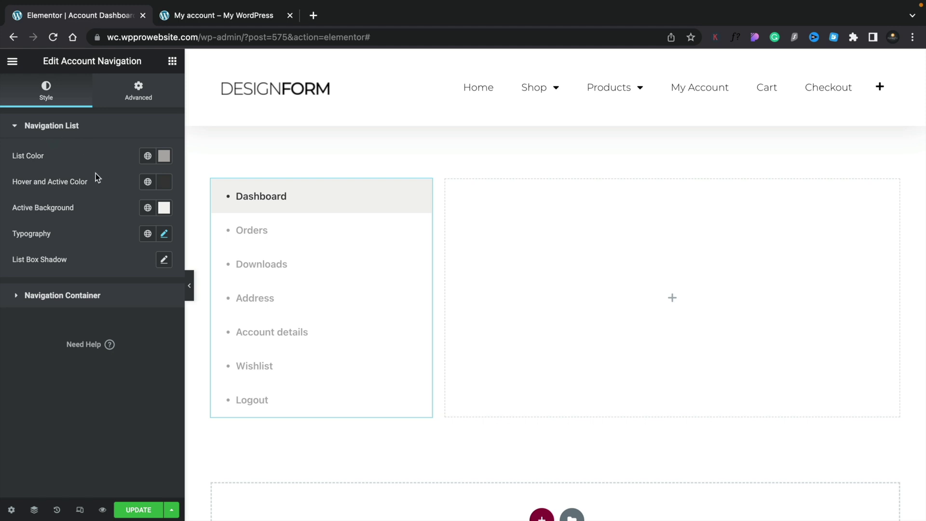
left_click(65, 296)
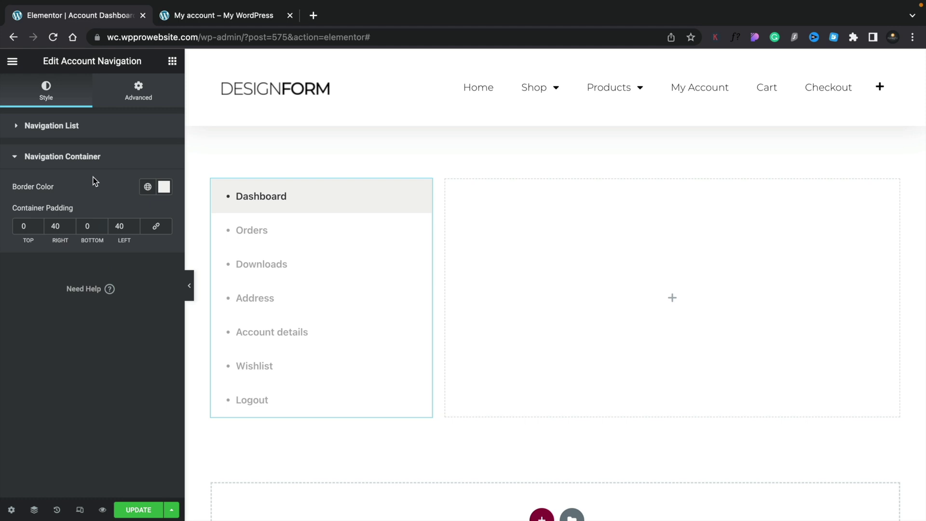
left_click(140, 89)
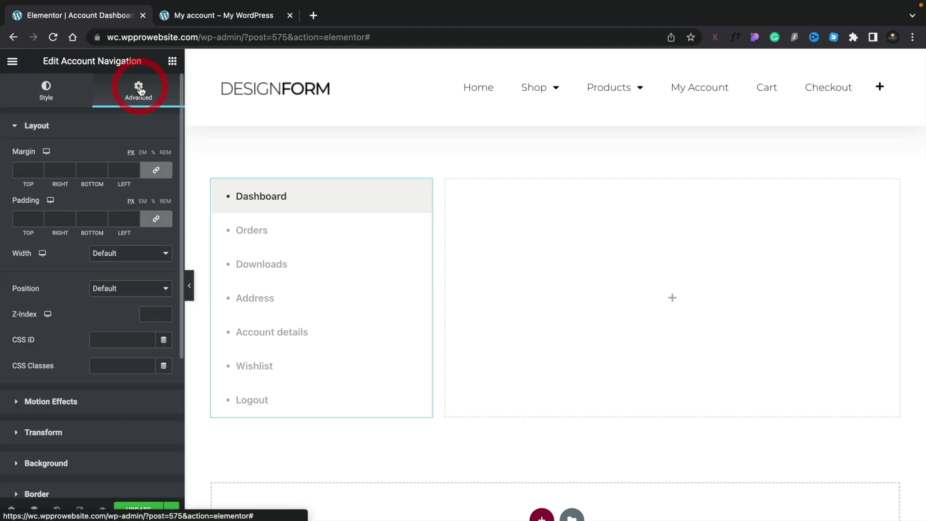
scroll(64, 283, "down", 3)
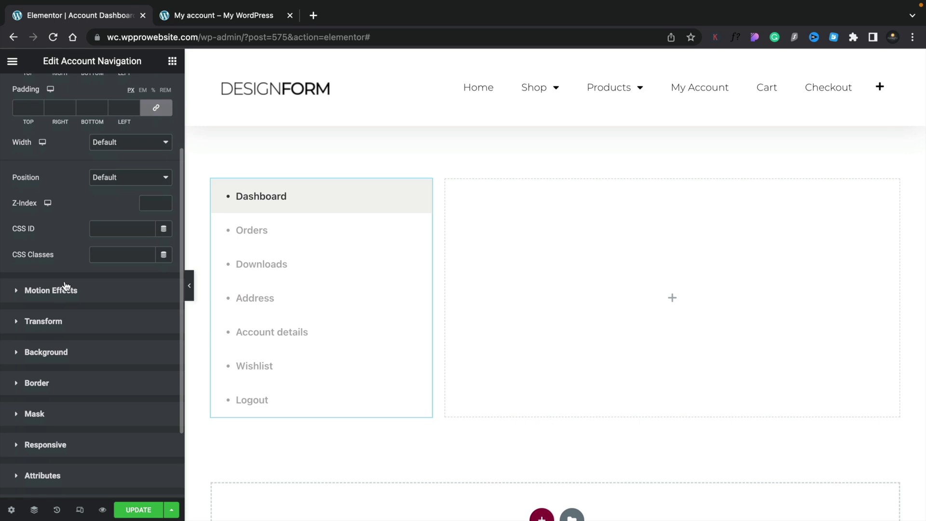
scroll(65, 285, "up", 3)
left_click(45, 92)
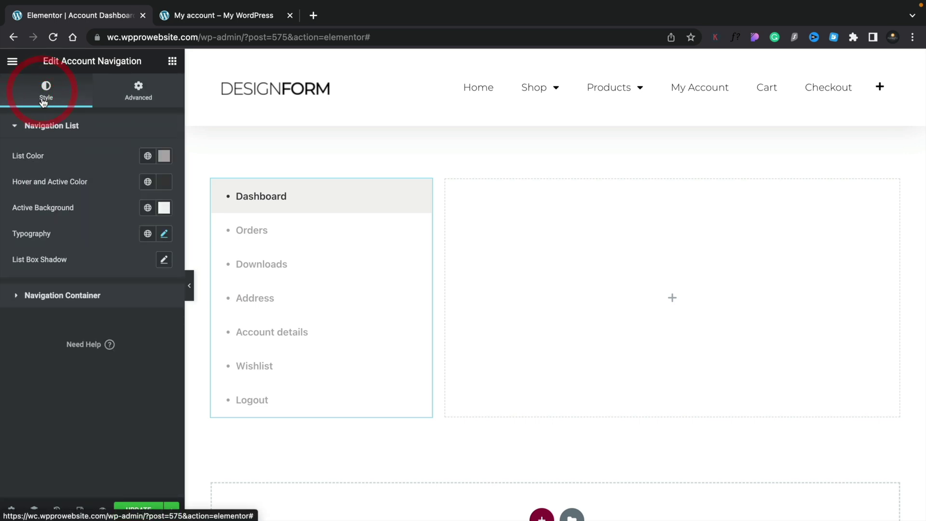
Set the navigation list color to the global colour Saved Color #7 (#000)
left_click(164, 157)
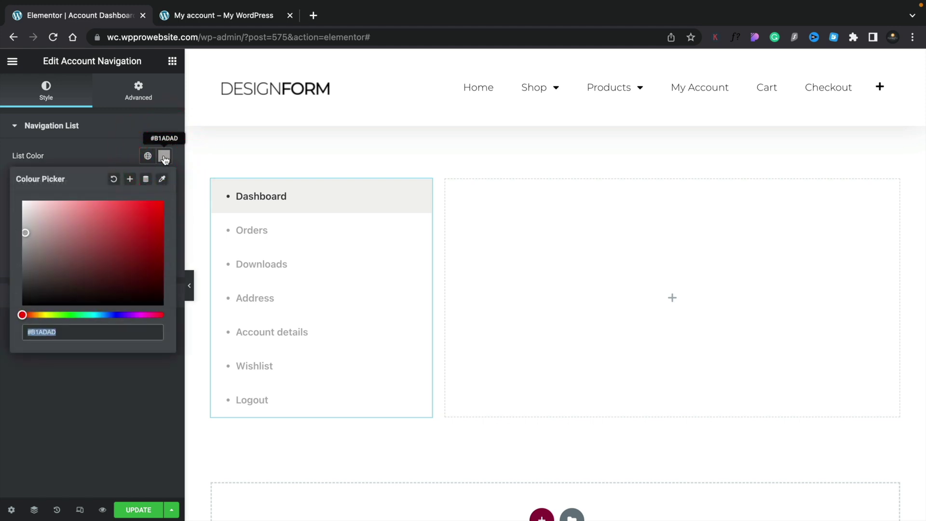
left_click(148, 155)
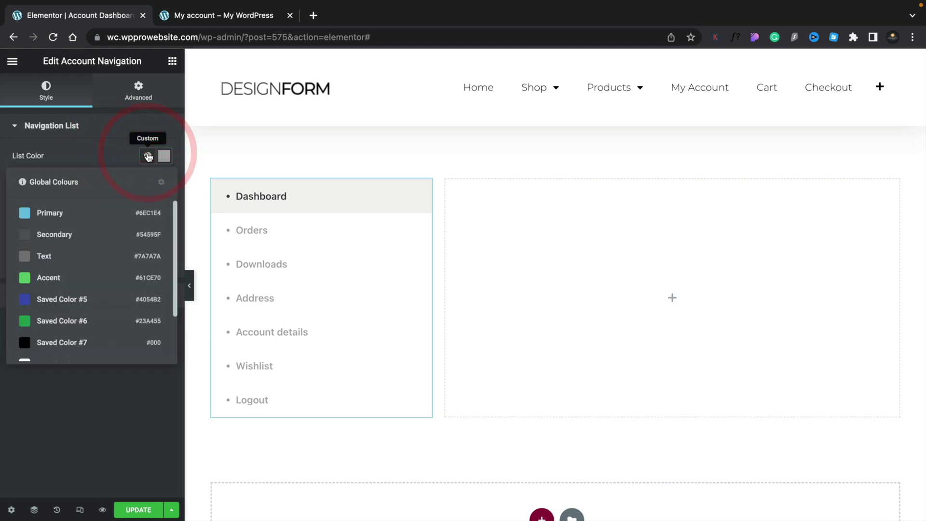
left_click(67, 343)
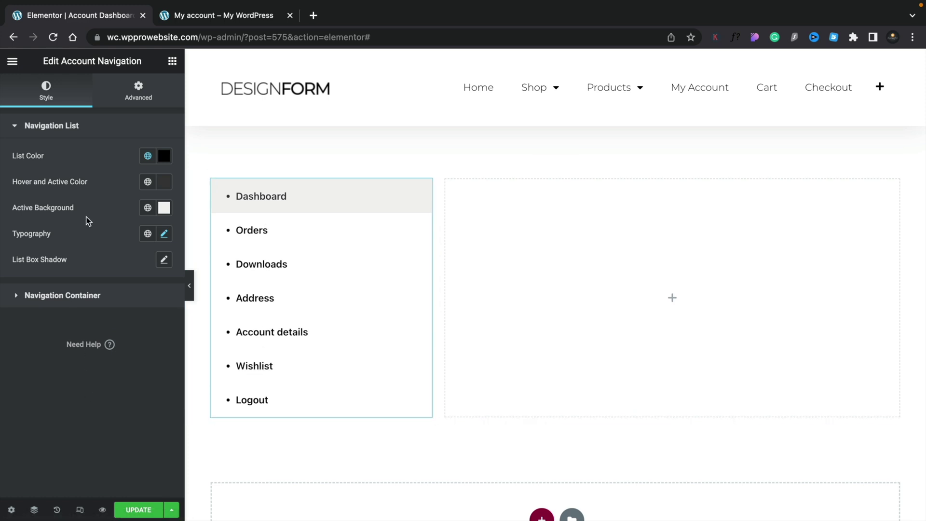
Set the navigation list's hover and active color to the global colour Saved Color #9 (#FFCD05)
left_click(165, 183)
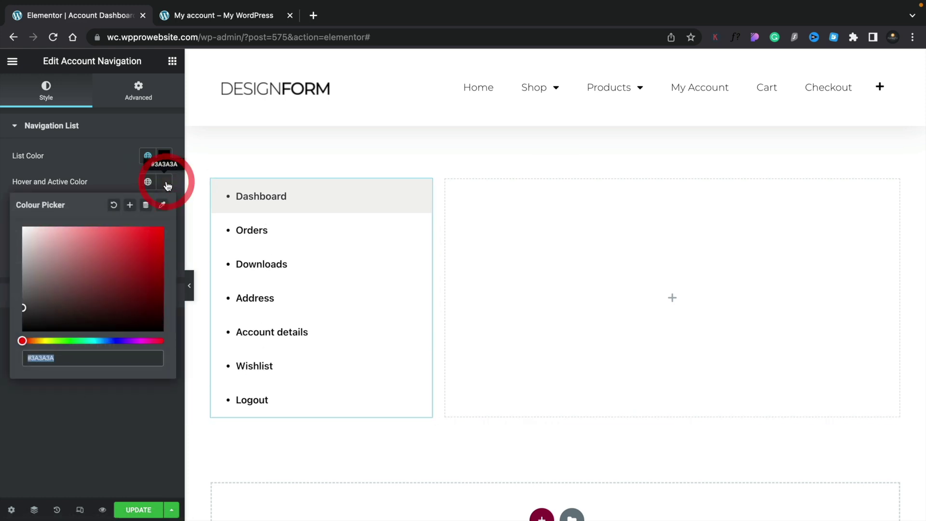
left_click(148, 182)
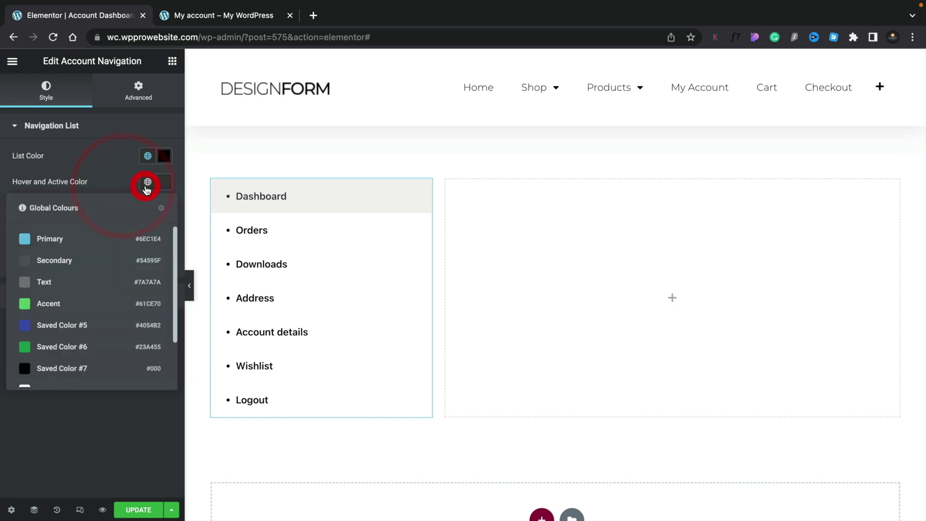
scroll(94, 327, "down", 2)
scroll(96, 329, "down", 1)
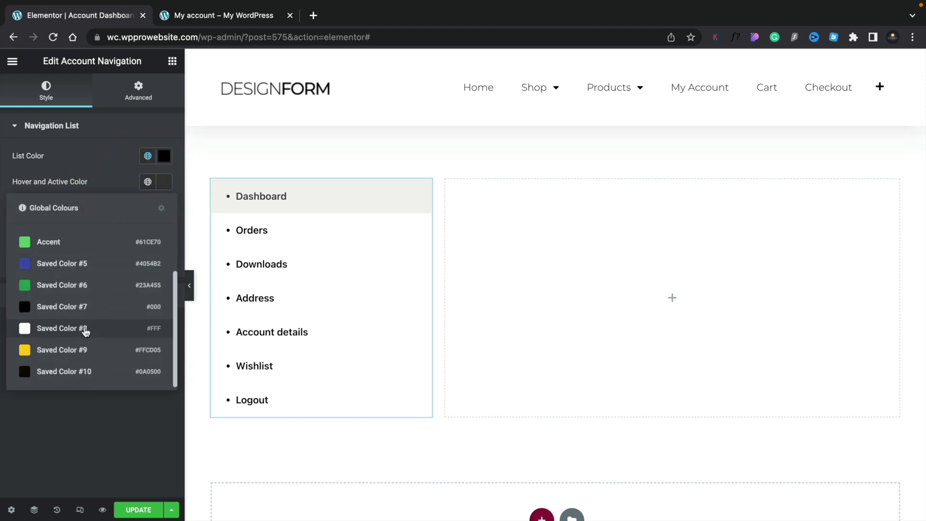
left_click(66, 349)
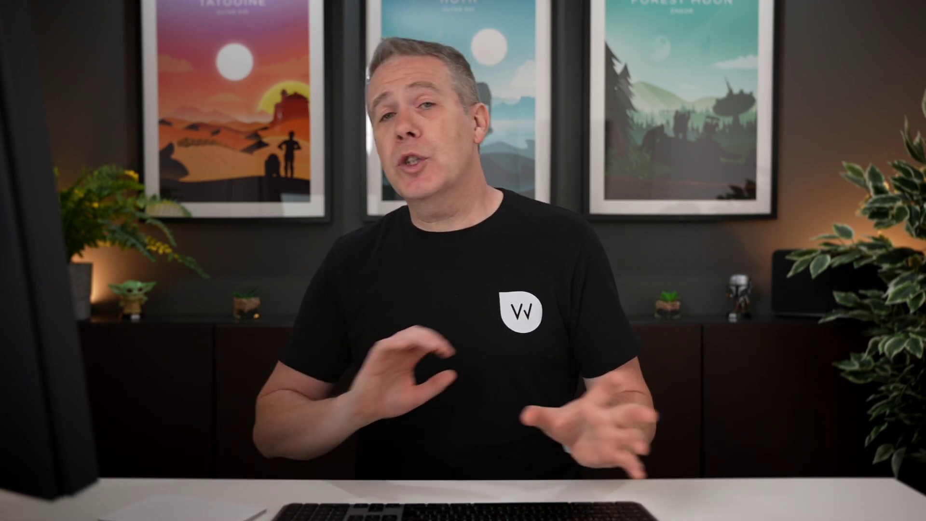
Set the navigation list's typography family to Montserrat and close the typography settings
left_click(96, 294)
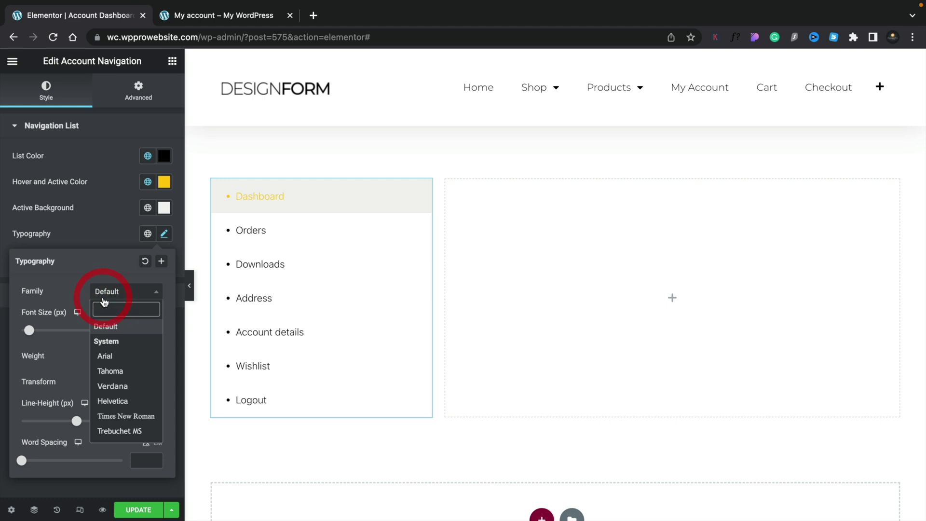
left_click(120, 309)
type("mont")
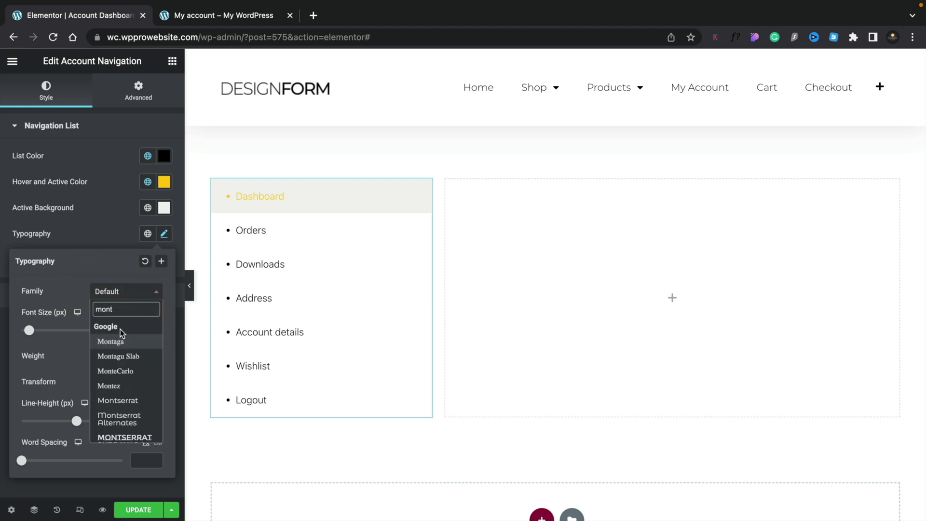
left_click(118, 401)
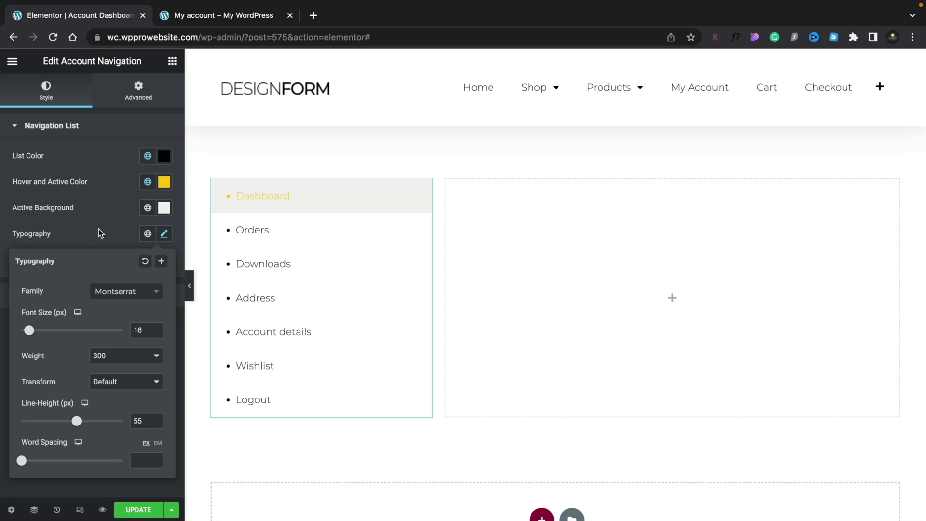
left_click(110, 196)
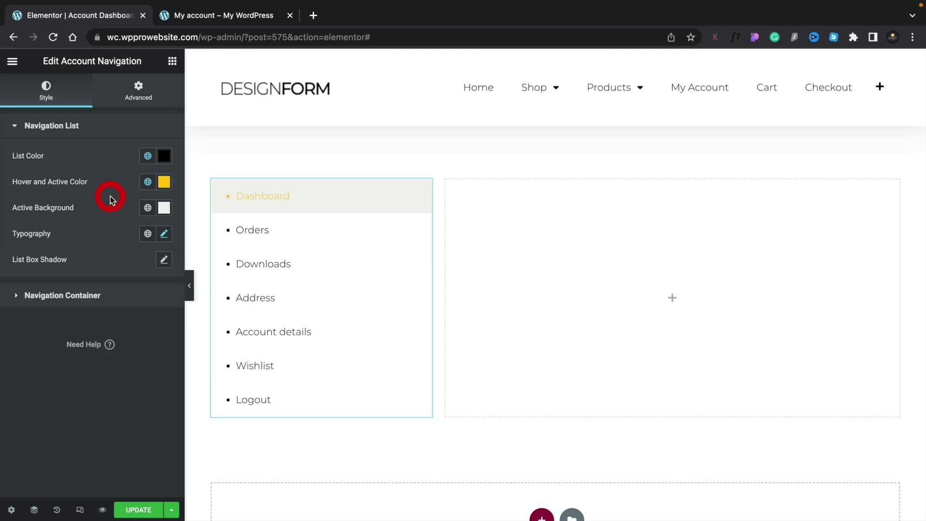
Set the navigation container's border color to the global colour Saved Color #9 (#FFCD05)
left_click(65, 295)
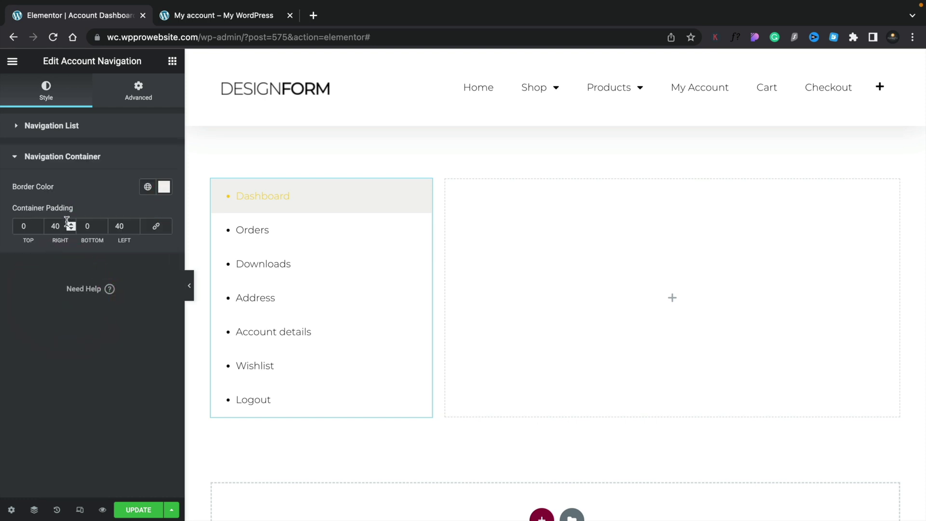
left_click(161, 189)
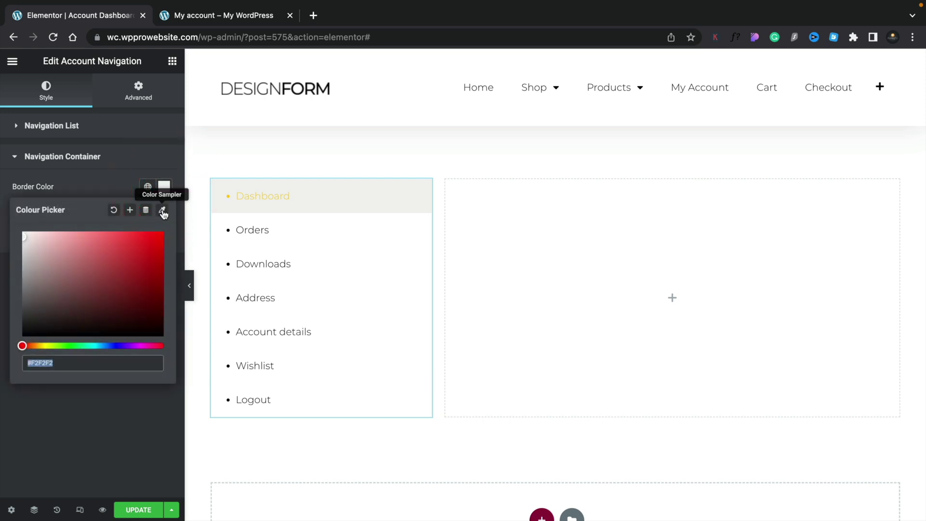
left_click(114, 210)
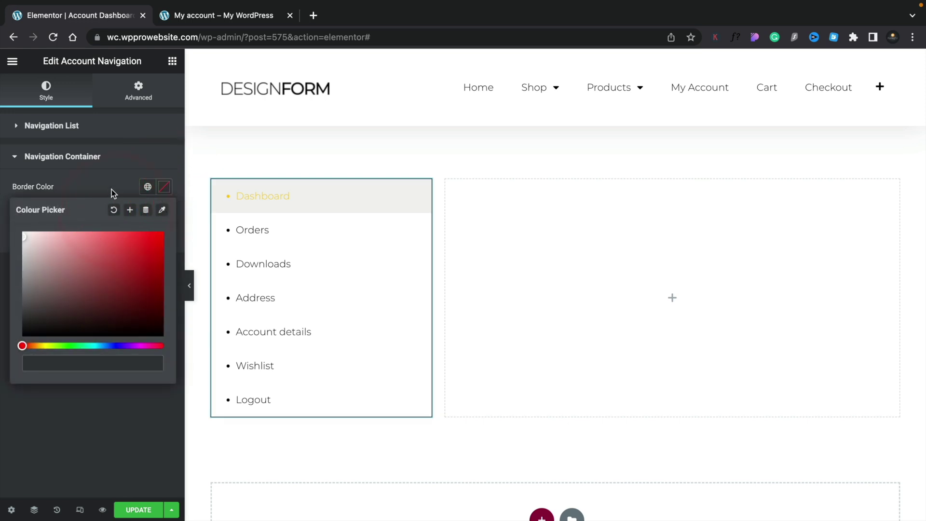
left_click(148, 187)
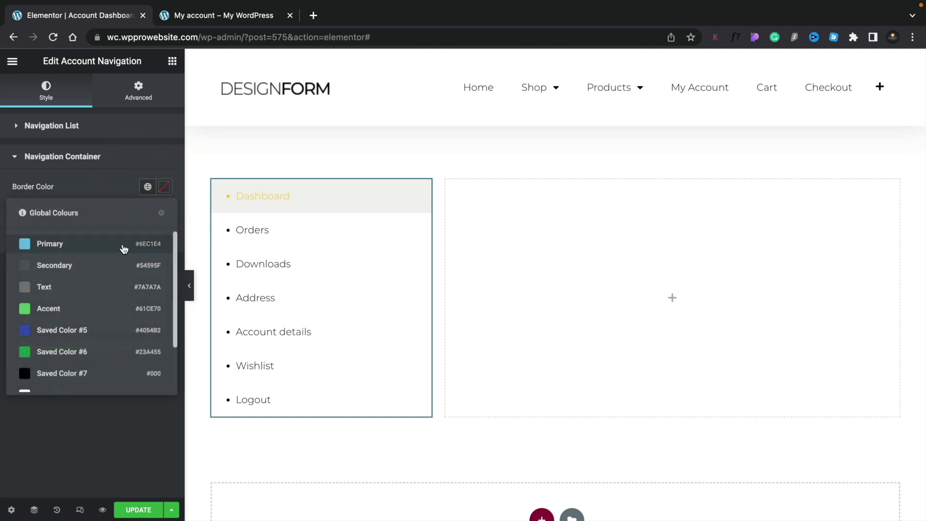
scroll(108, 292, "down", 3)
left_click(70, 354)
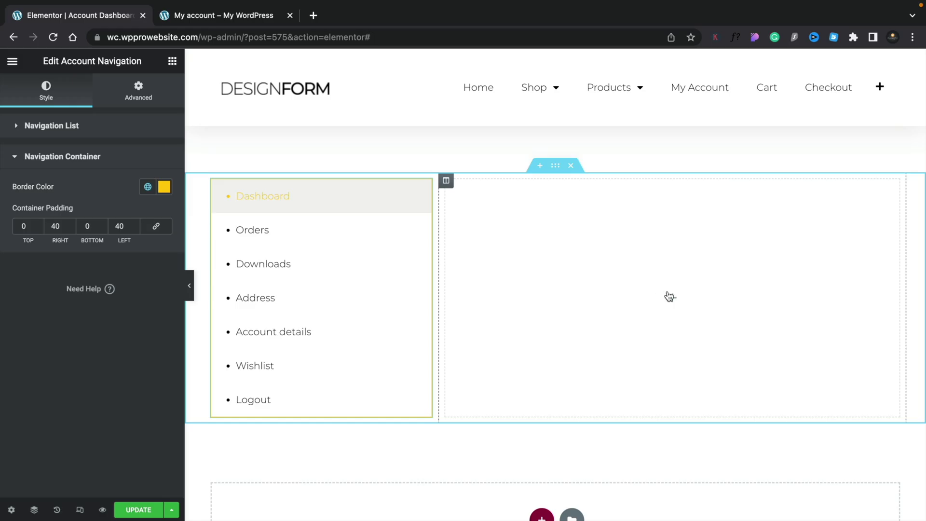
Place the ShopEngine Account dashboard widget in the section's empty wide column
left_click(670, 296)
scroll(141, 324, "down", 7)
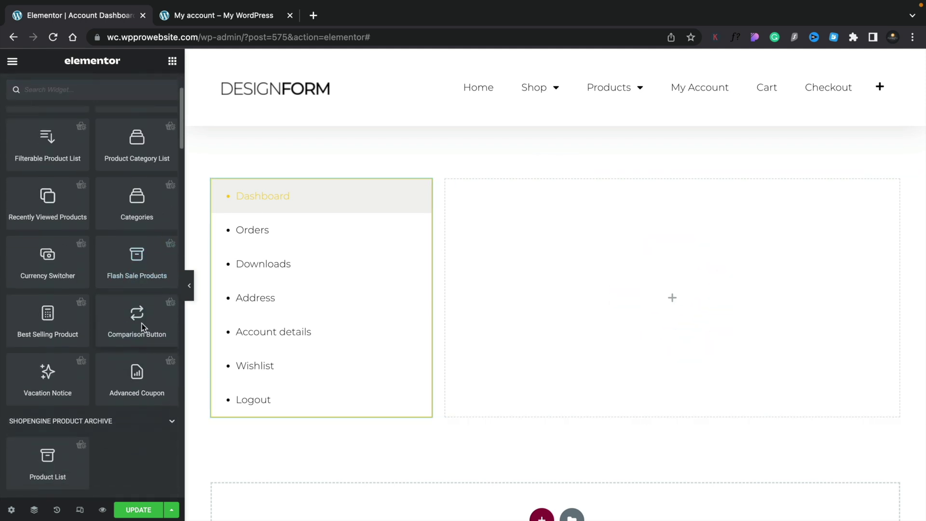
scroll(142, 323, "down", 4)
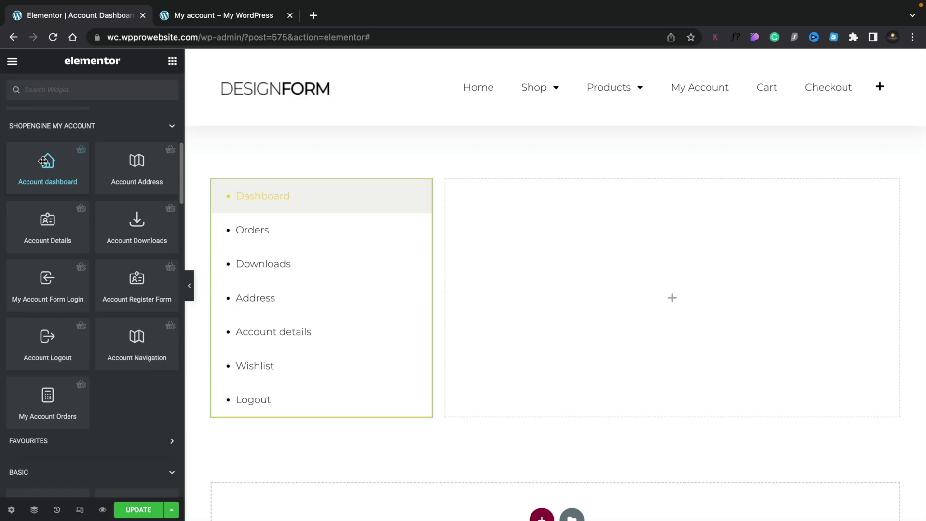
left_click_drag(43, 162, 590, 258)
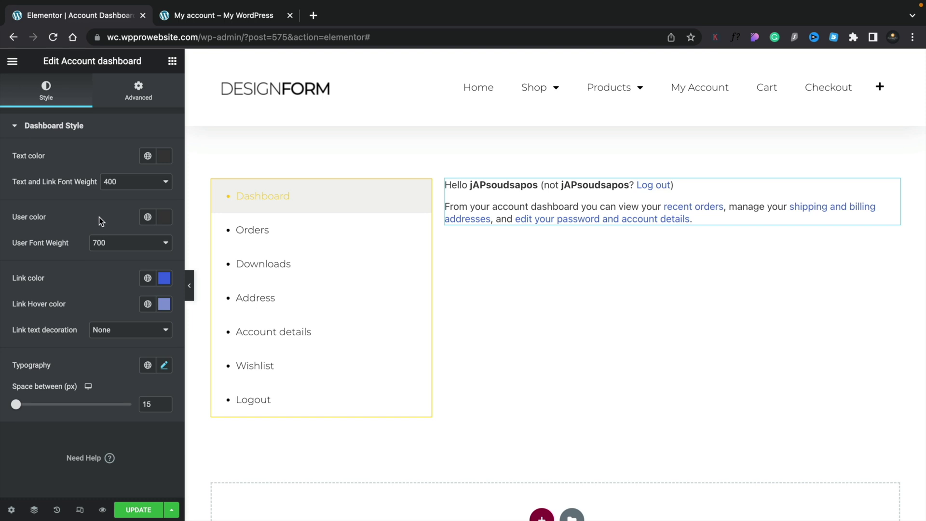
Set the account dashboard's text color to the global colour Saved Color #7 (#000)
left_click(166, 162)
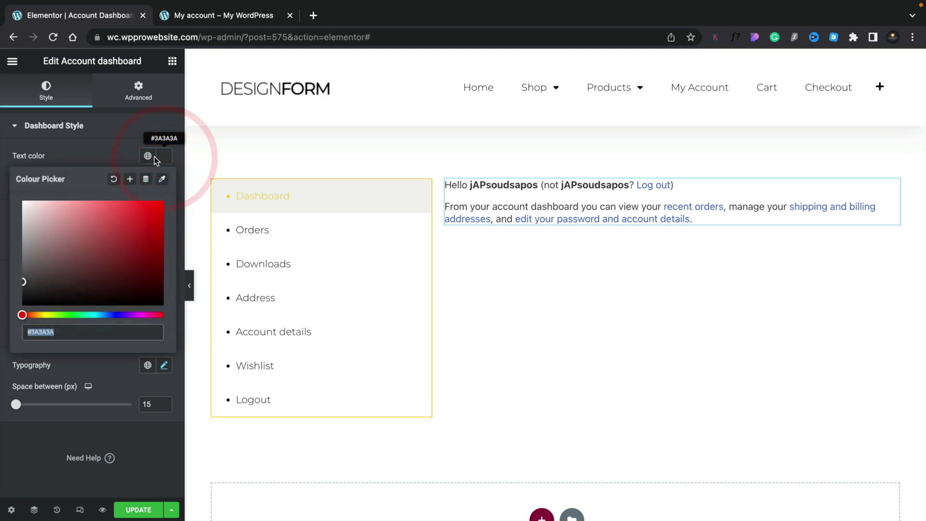
left_click(147, 156)
scroll(111, 305, "down", 1)
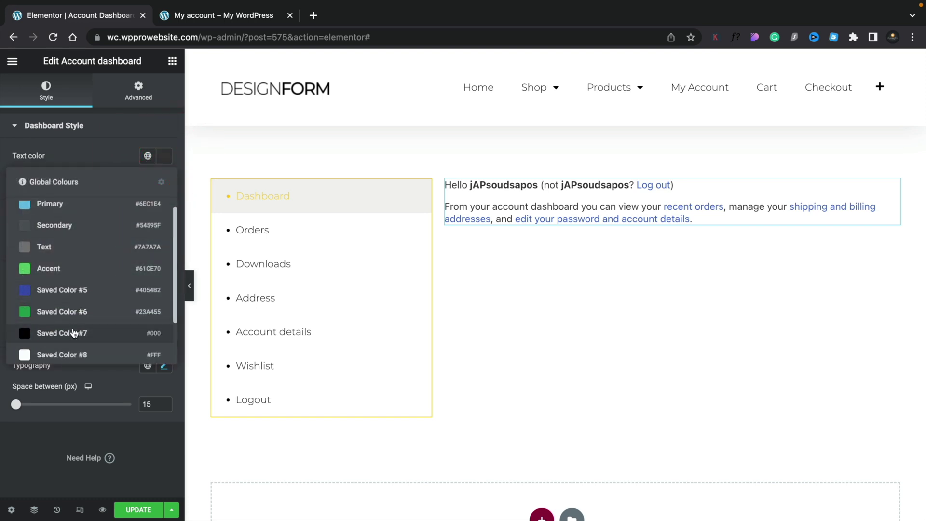
left_click(74, 332)
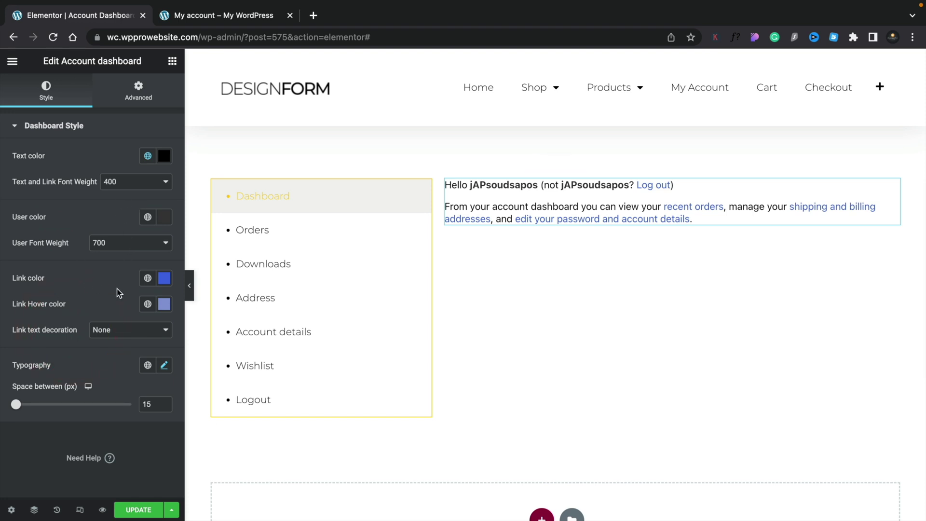
Set the account dashboard's typography family to Montserrat
left_click(165, 367)
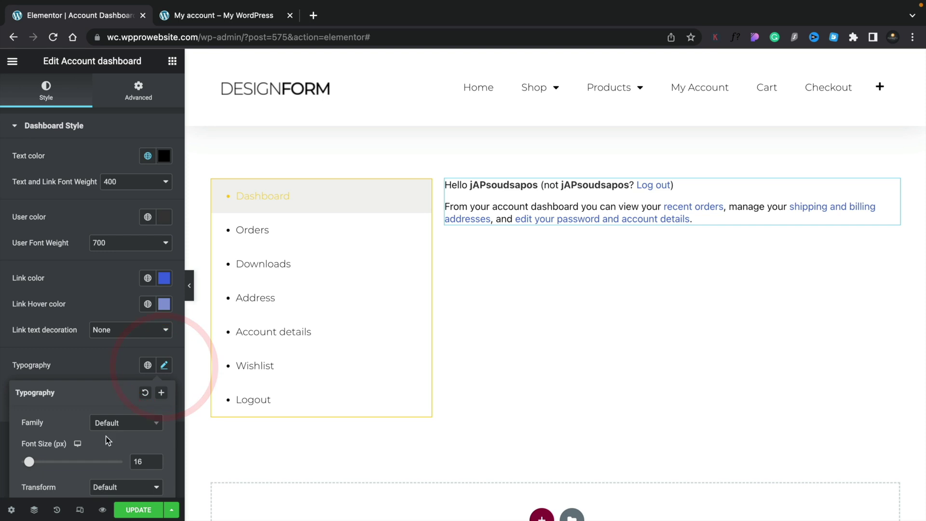
left_click(112, 425)
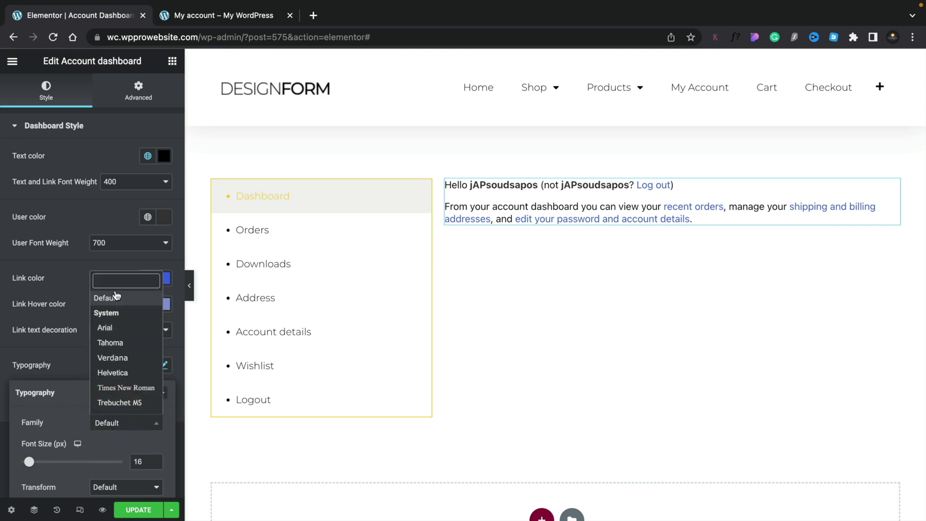
key("Return")
Set the dashboard's text and link font weight to 300 and its user font weight to 600
left_click(126, 243)
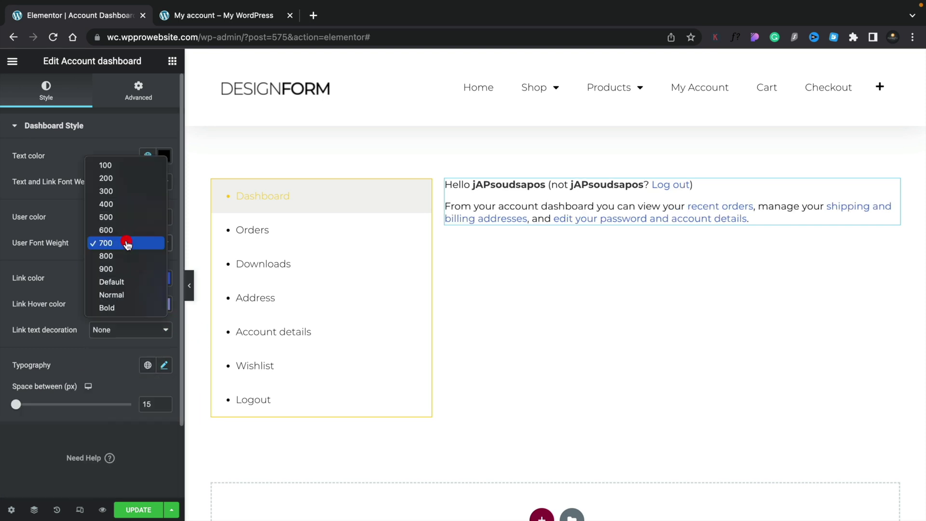
left_click(128, 196)
left_click(128, 187)
left_click(121, 208)
left_click(124, 181)
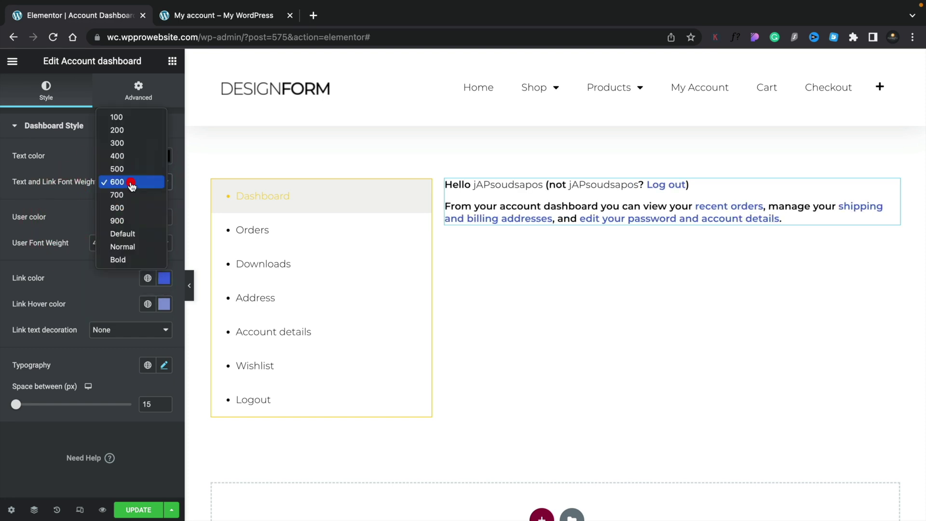
left_click(126, 146)
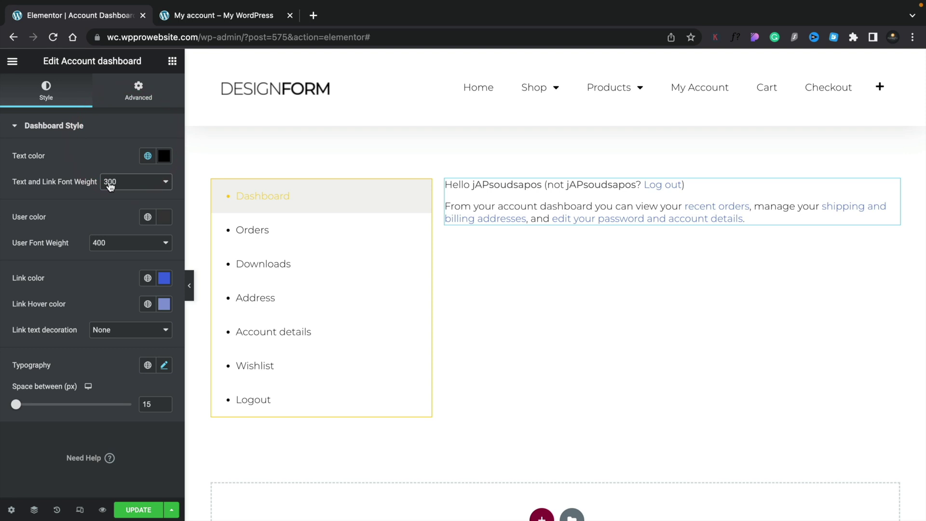
left_click(123, 242)
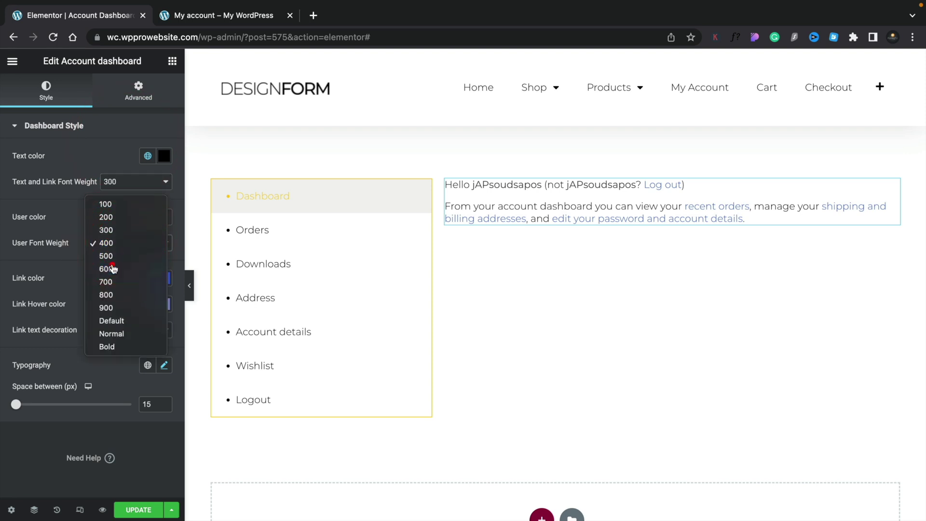
left_click(113, 268)
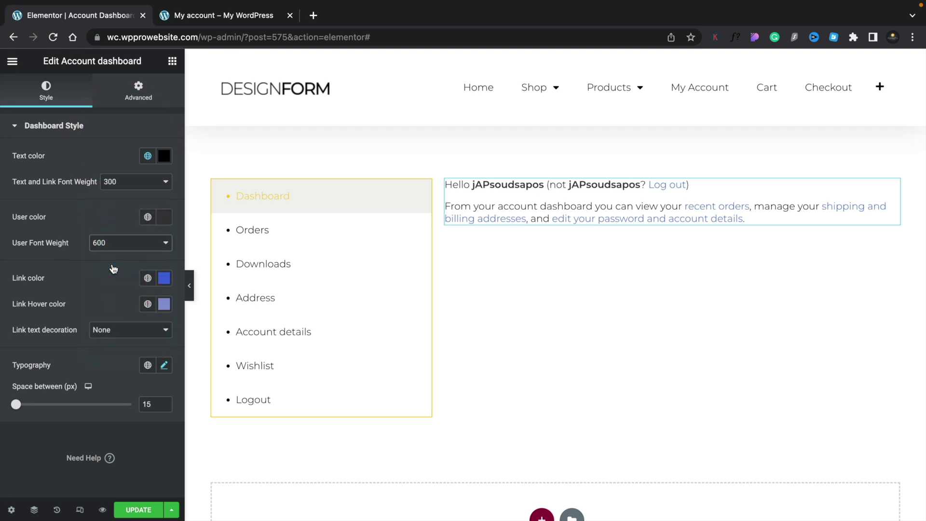
Set the account dashboard's link color to the global colour Saved Color #9 (#FFCD05)
left_click(164, 280)
left_click(149, 280)
scroll(52, 434, "down", 2)
left_click(51, 453)
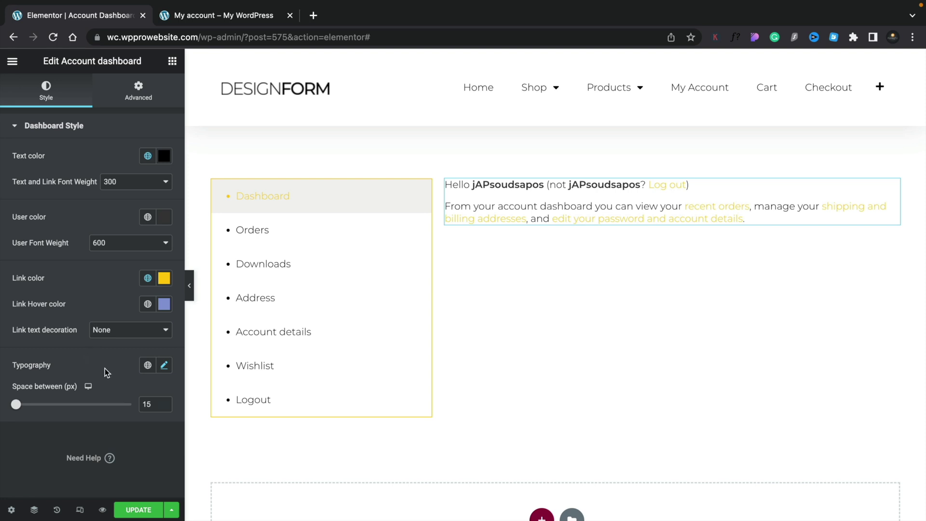
Update the template and view the Dashboard section on the live My account page
left_click(136, 91)
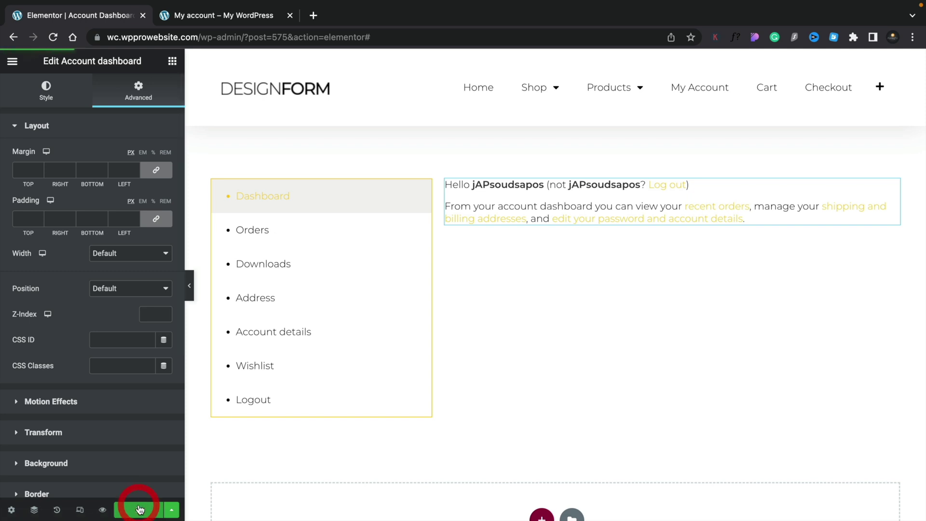
left_click(140, 509)
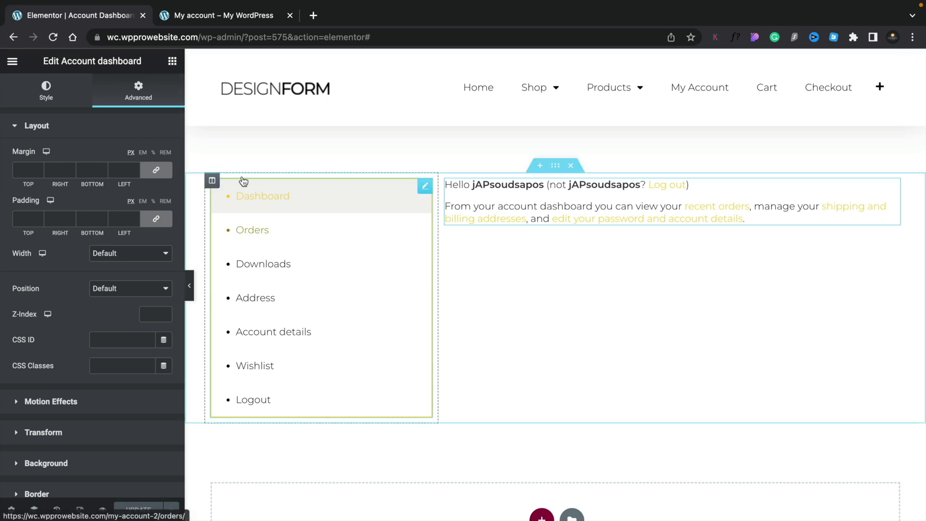
left_click(242, 17)
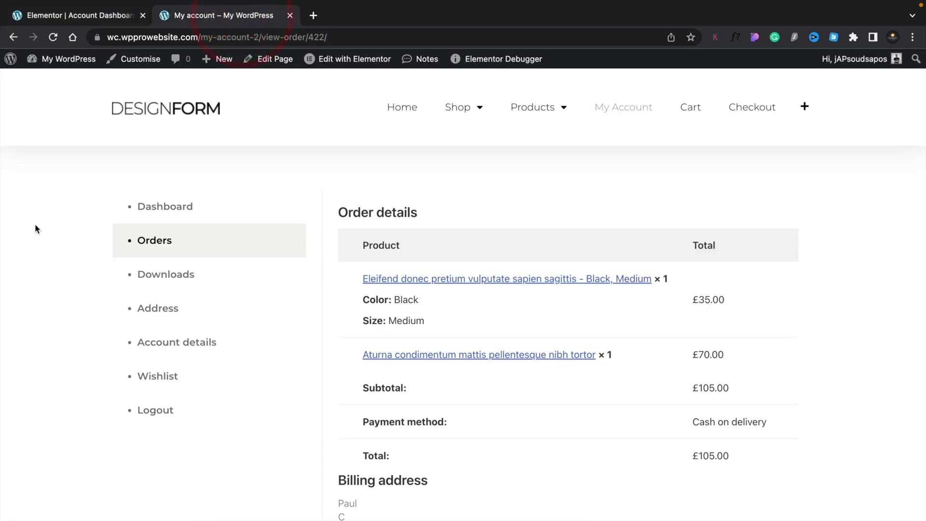
left_click(163, 212)
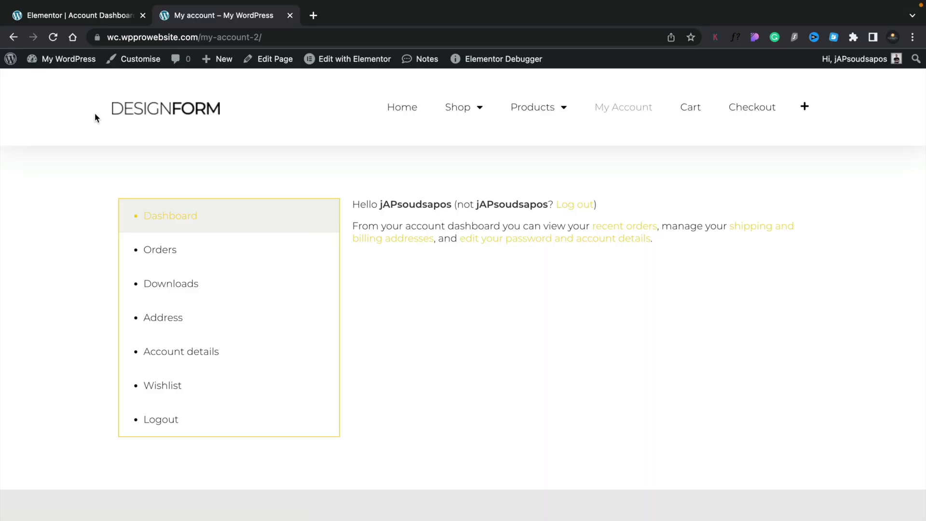
Return to the Elementor editor, exit it, and open ShopEngine's Builder Templates list
left_click(111, 15)
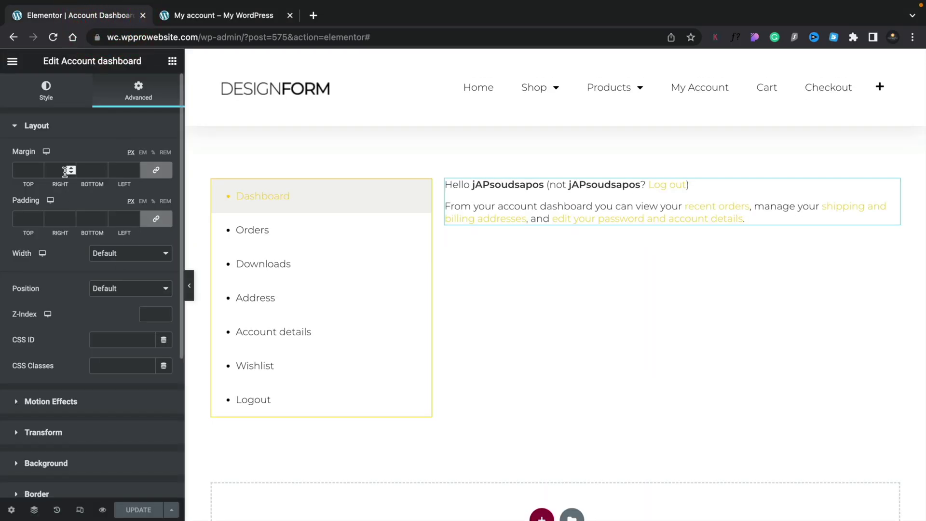
left_click(12, 61)
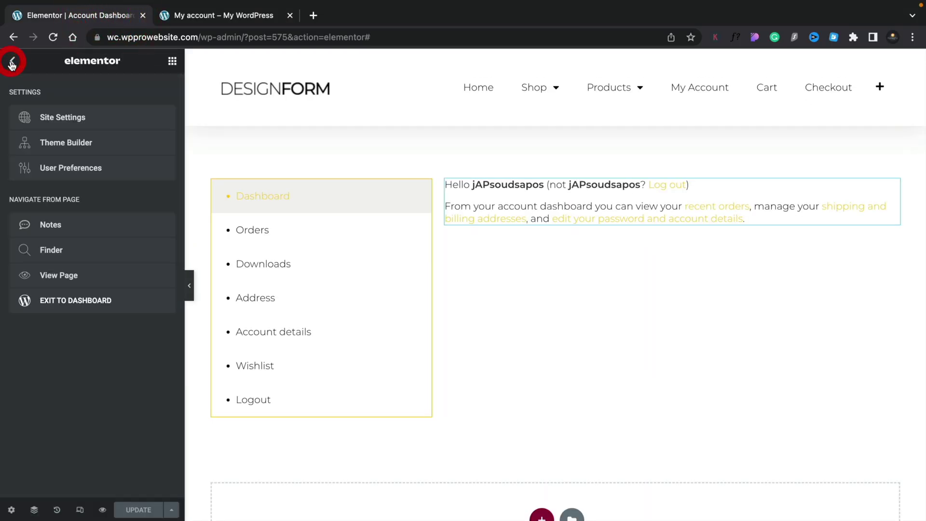
left_click(82, 301)
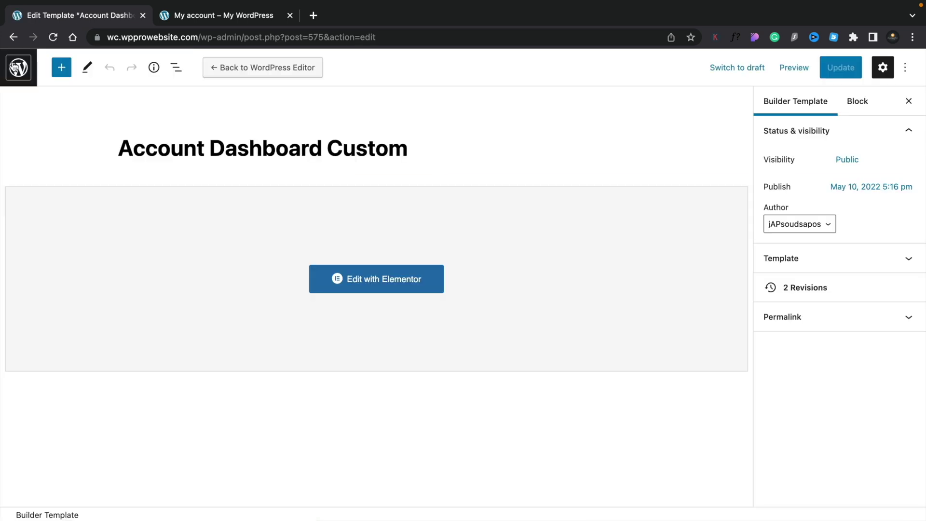
left_click(13, 63)
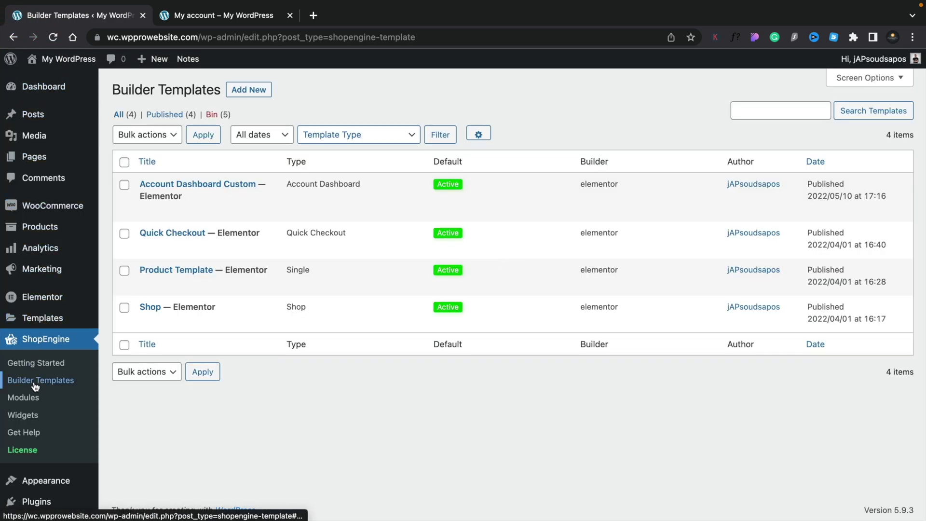
Start a new builder template and set its type to My Account Orders
left_click(250, 91)
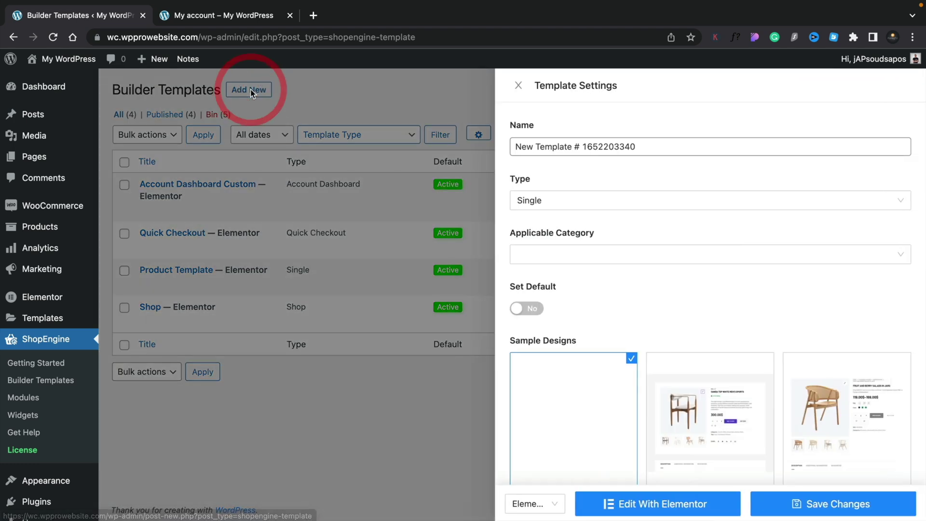
left_click(598, 202)
scroll(612, 309, "down", 3)
scroll(618, 328, "down", 1)
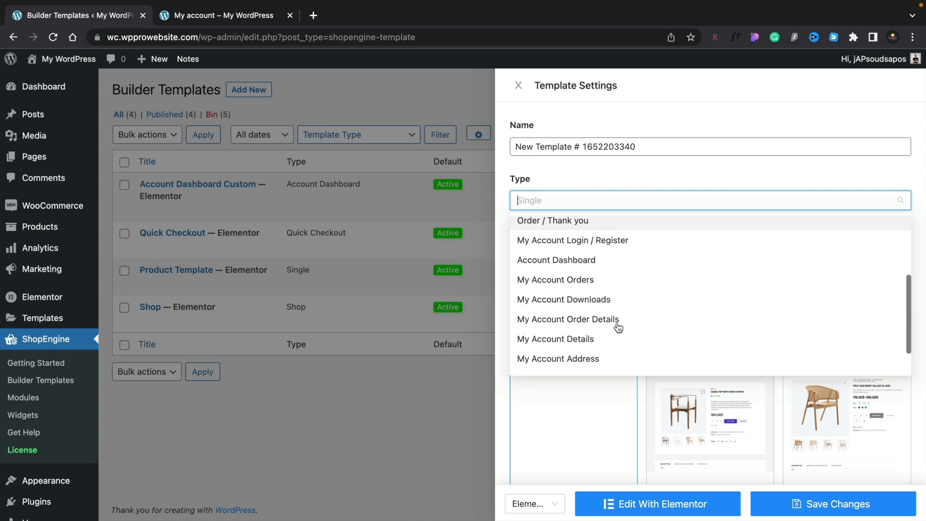
left_click(581, 285)
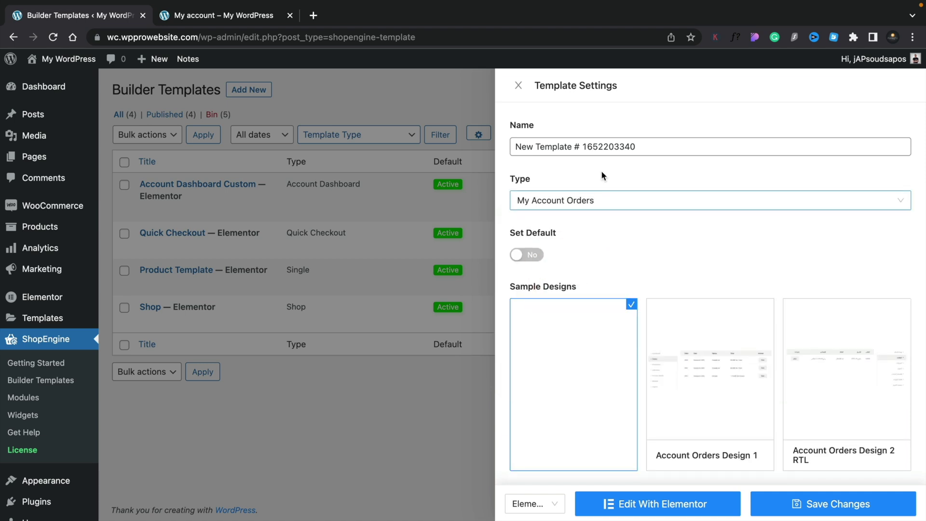
Name the new template "My Account Orders" and set it as default
triple_click(570, 150)
type("My Account Orders")
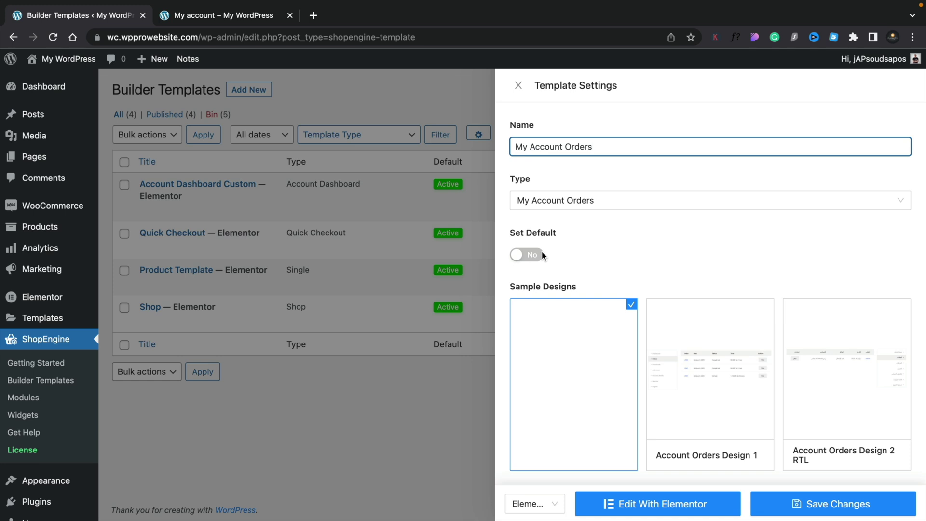
left_click(535, 256)
scroll(642, 275, "down", 1)
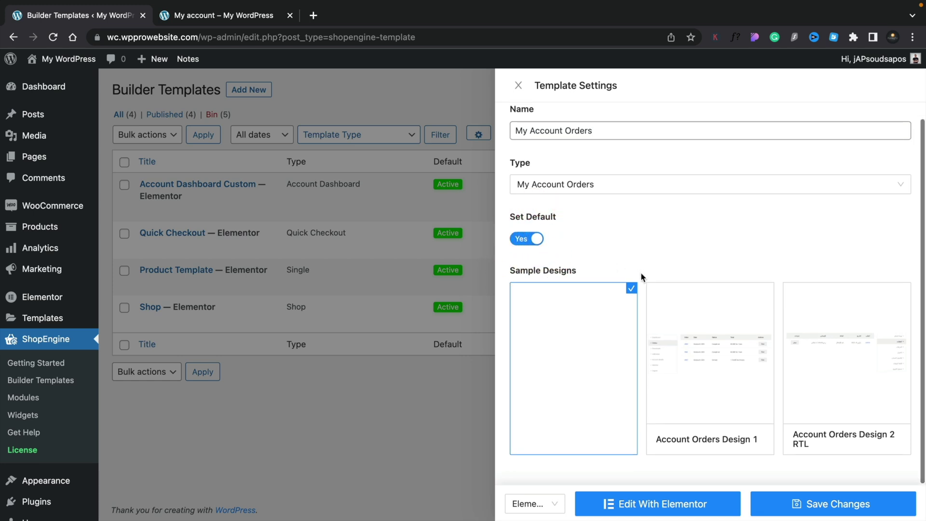
Open the blank orders template for editing with Elementor and add a two-column section with a one-third and a two-thirds column
left_click(662, 504)
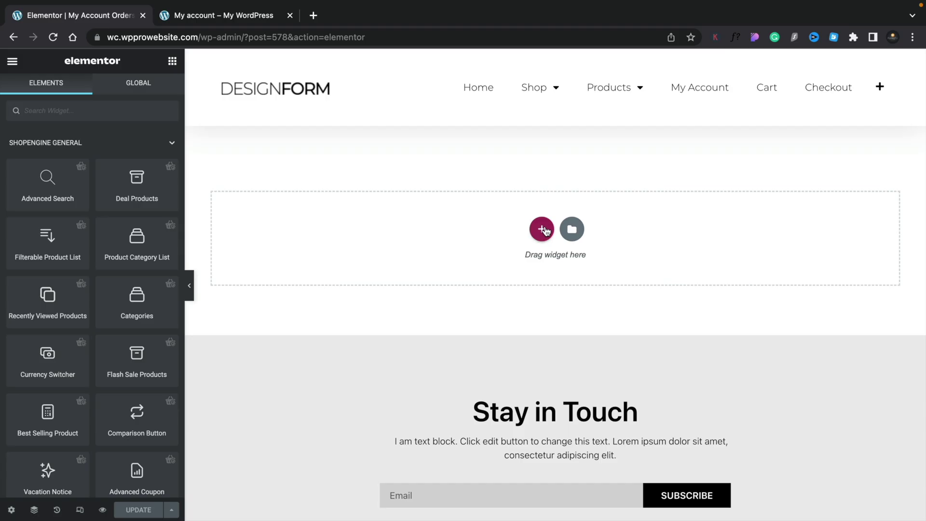
left_click(543, 229)
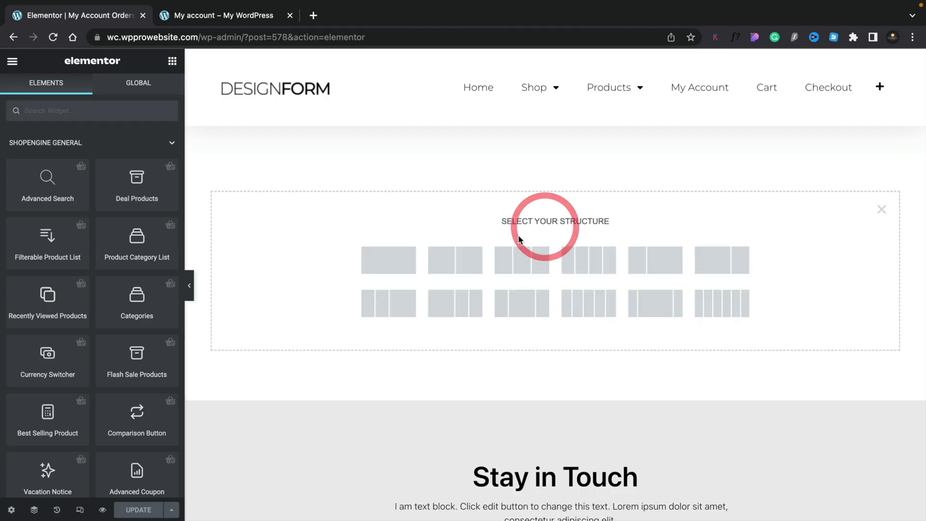
left_click(664, 258)
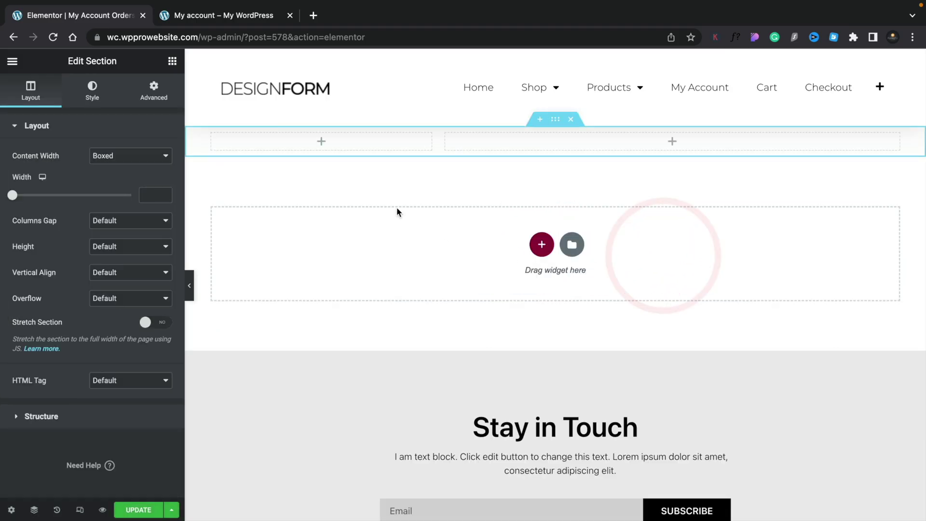
Set the new section's top and bottom margins to 75 px
left_click(555, 119)
left_click(154, 99)
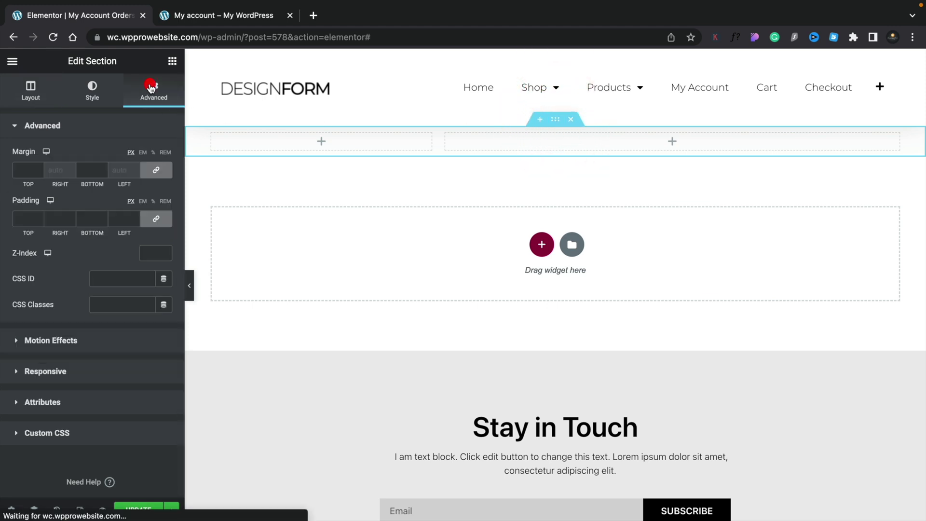
type("75")
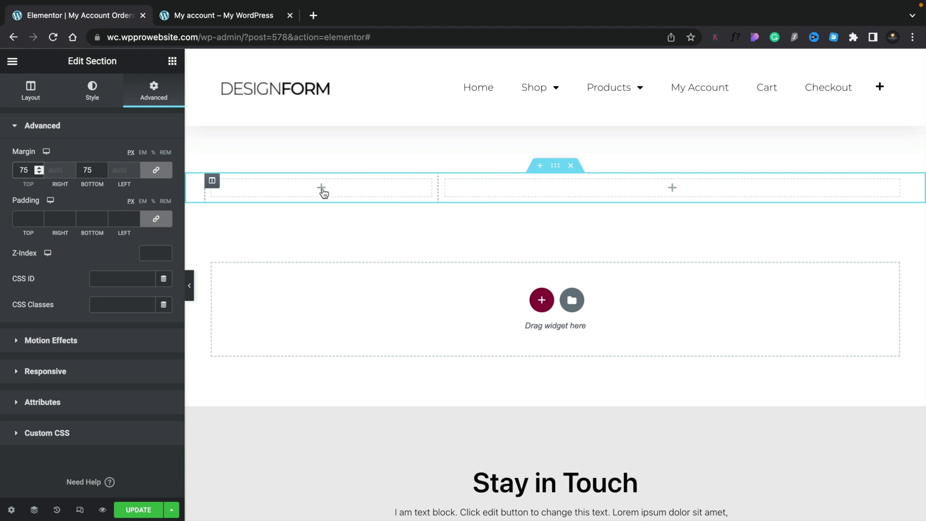
Add the ShopEngine Account Navigation widget to the section's narrow one-third column
left_click(321, 188)
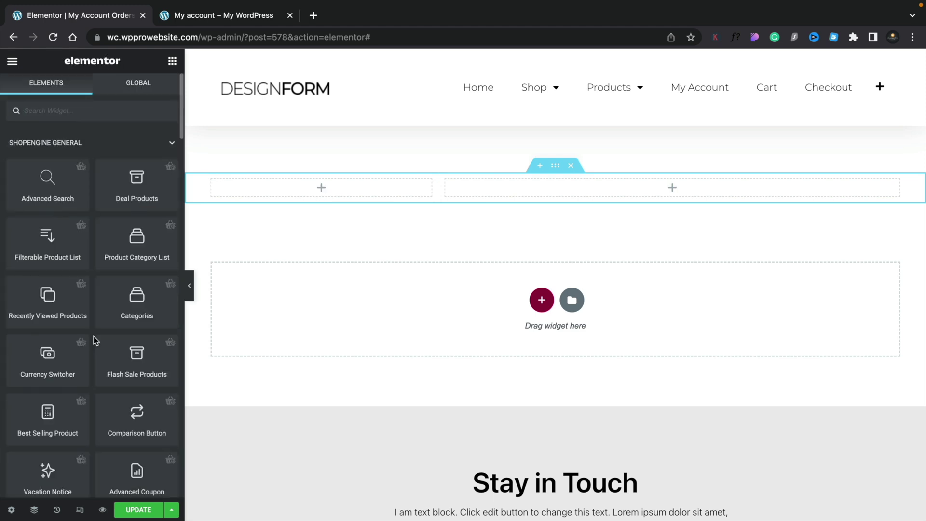
scroll(93, 337, "down", 10)
scroll(95, 341, "down", 1)
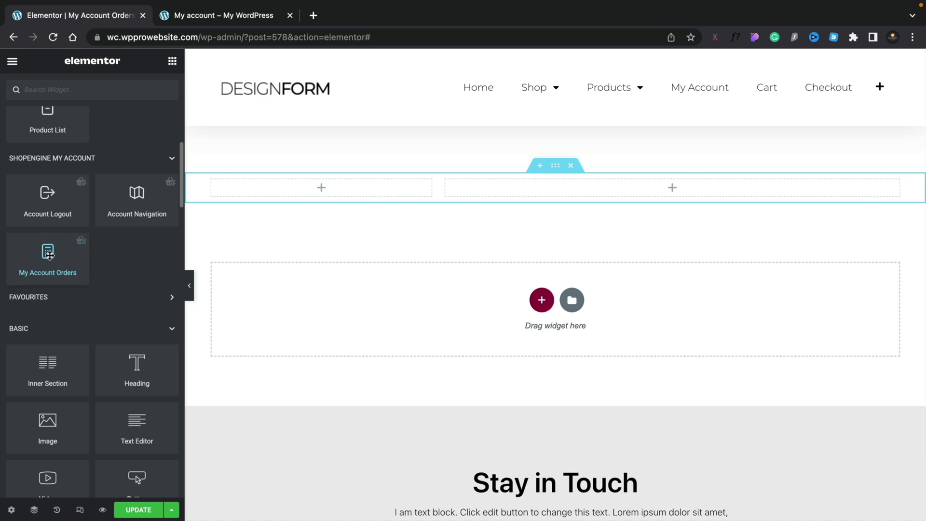
left_click_drag(136, 194, 296, 189)
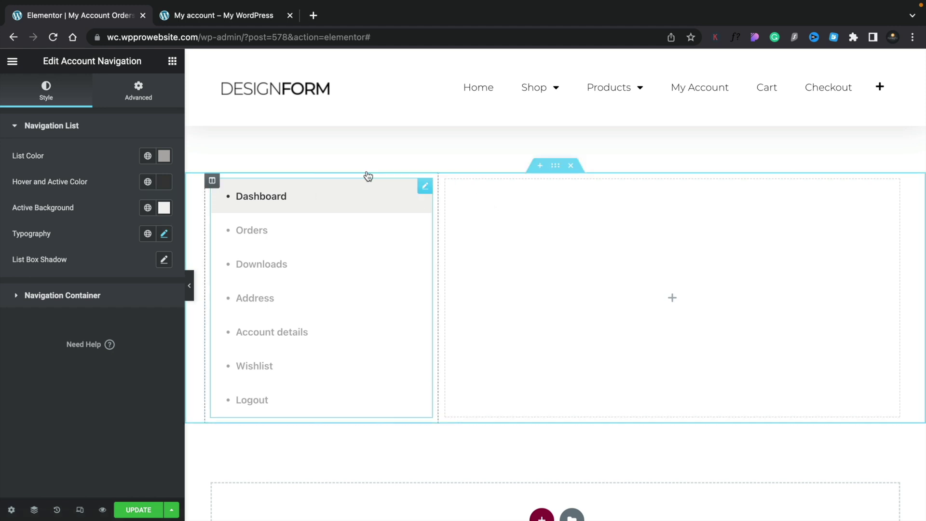
Add the My Account Orders widget to the section's wide two-thirds column
left_click(672, 298)
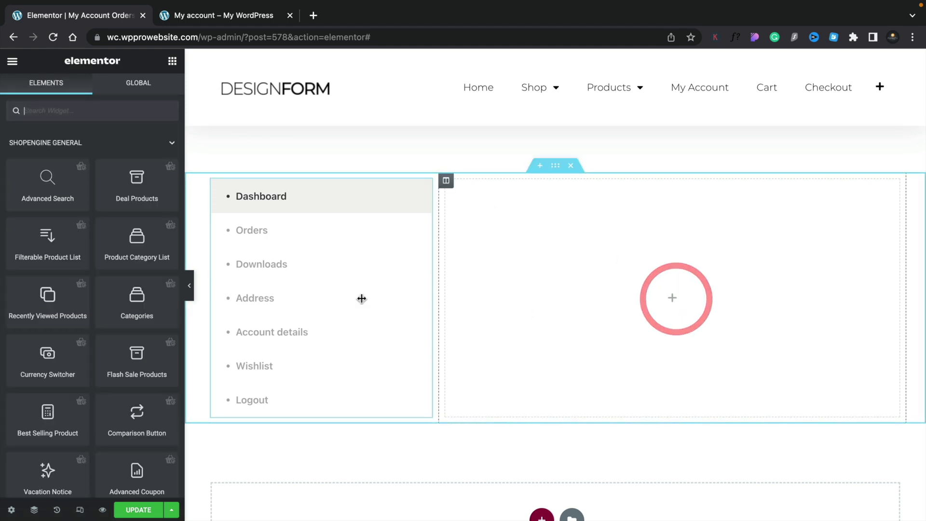
scroll(65, 311, "down", 10)
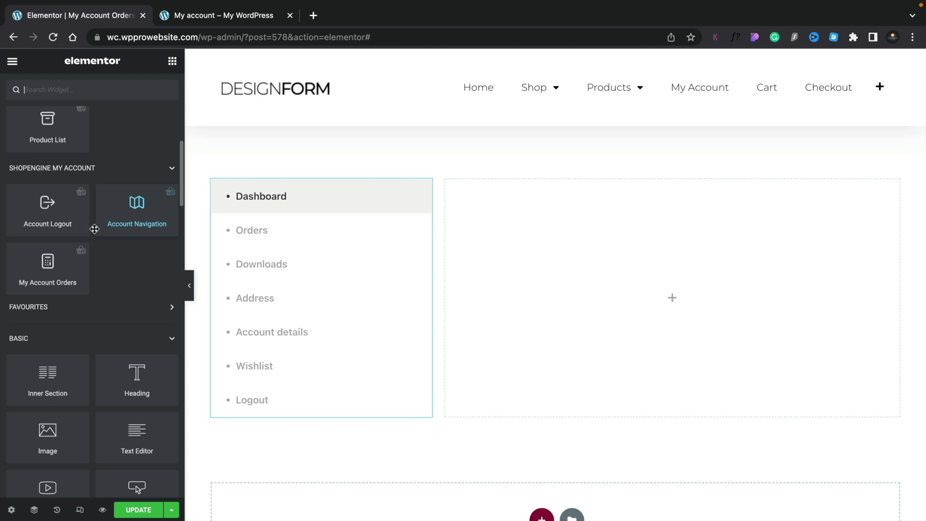
left_click_drag(47, 263, 582, 246)
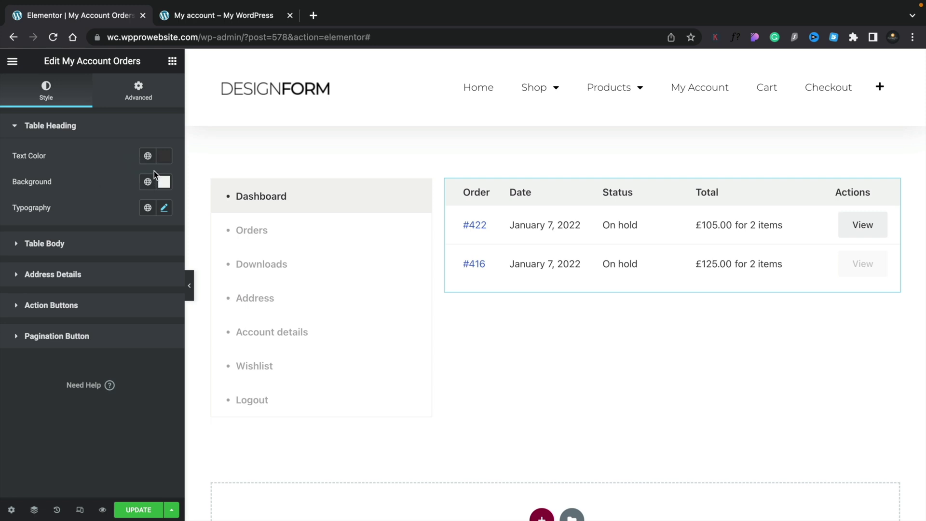
Style the orders table heading with text color Saved Color #7 (#000) and the Montserrat font family
left_click(148, 156)
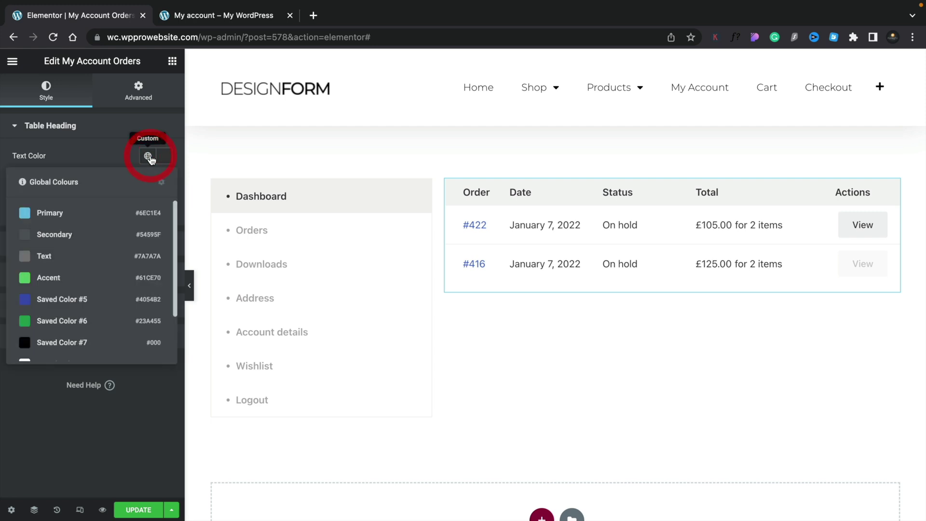
left_click(76, 343)
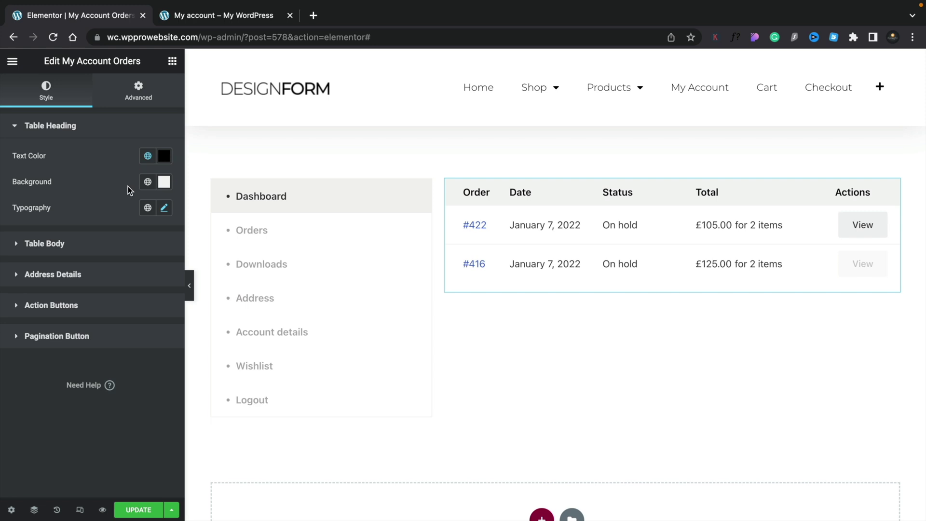
left_click(166, 209)
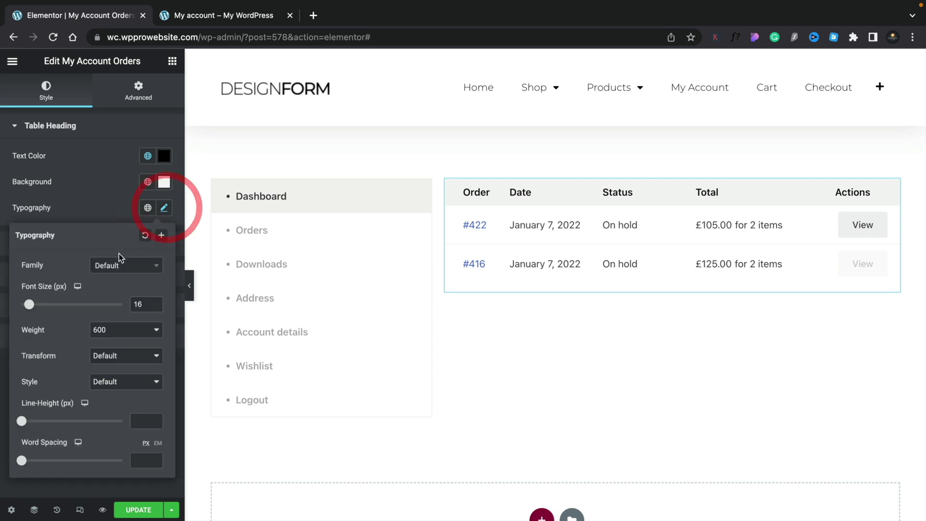
left_click(110, 265)
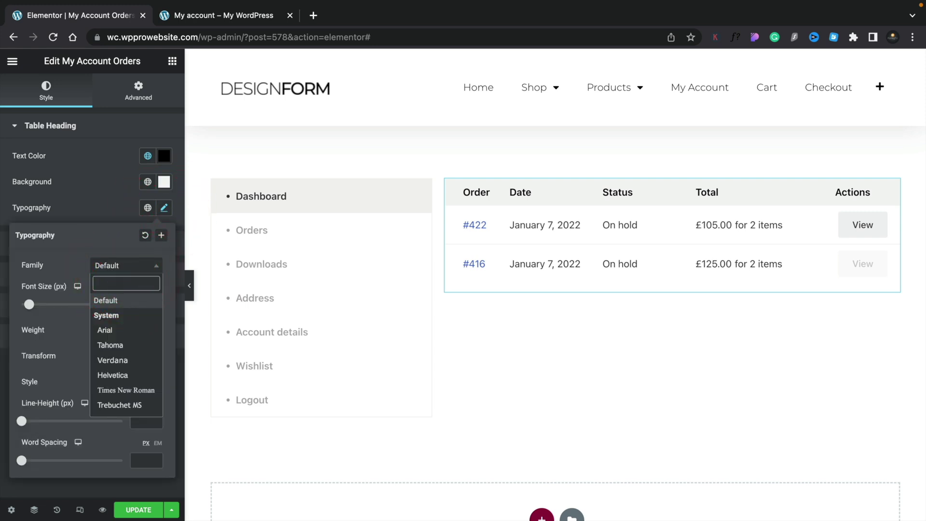
type("mont")
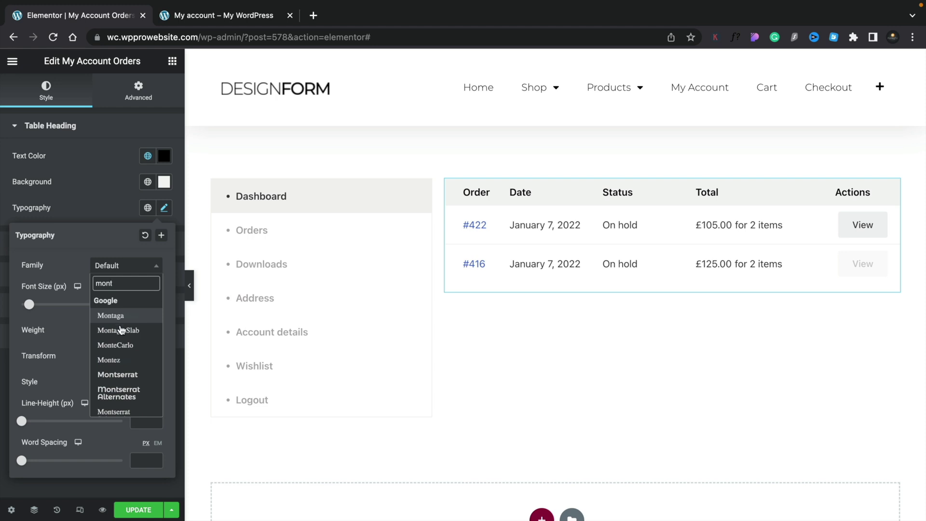
left_click(120, 374)
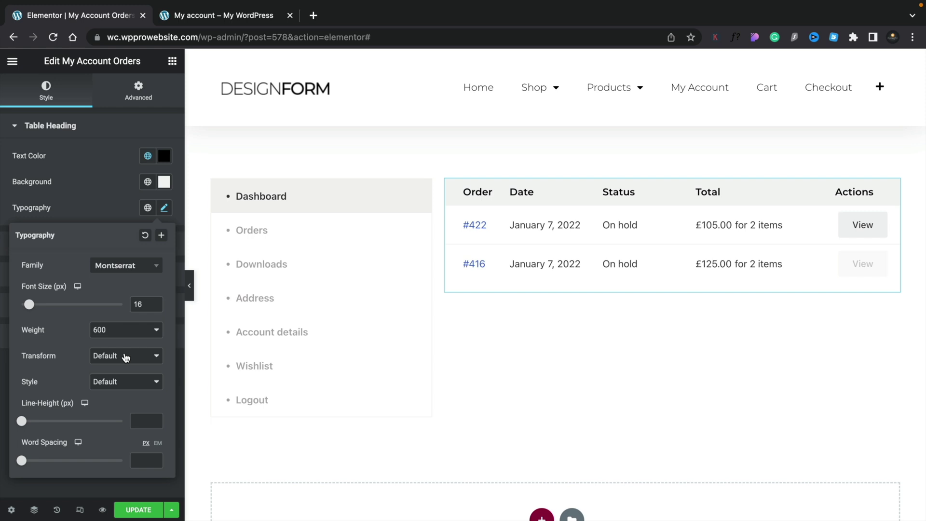
left_click(105, 193)
Set the orders table body's link color to the global yellow Saved Color #9 (#FFCD05)
left_click(57, 242)
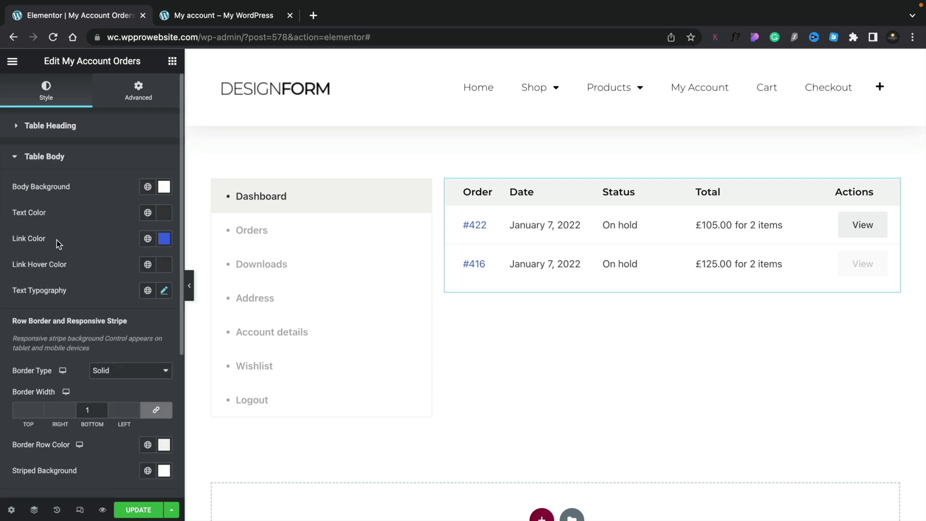
left_click(165, 239)
left_click(148, 238)
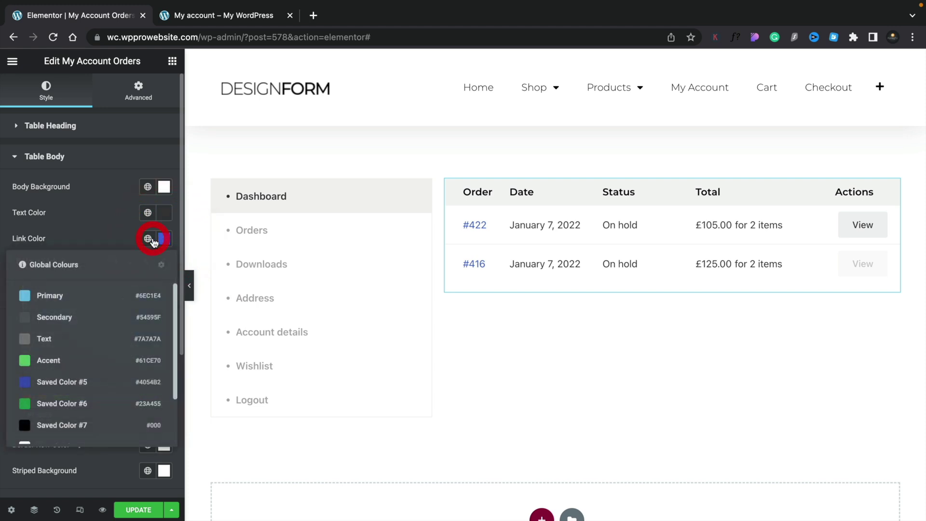
scroll(72, 381, "down", 3)
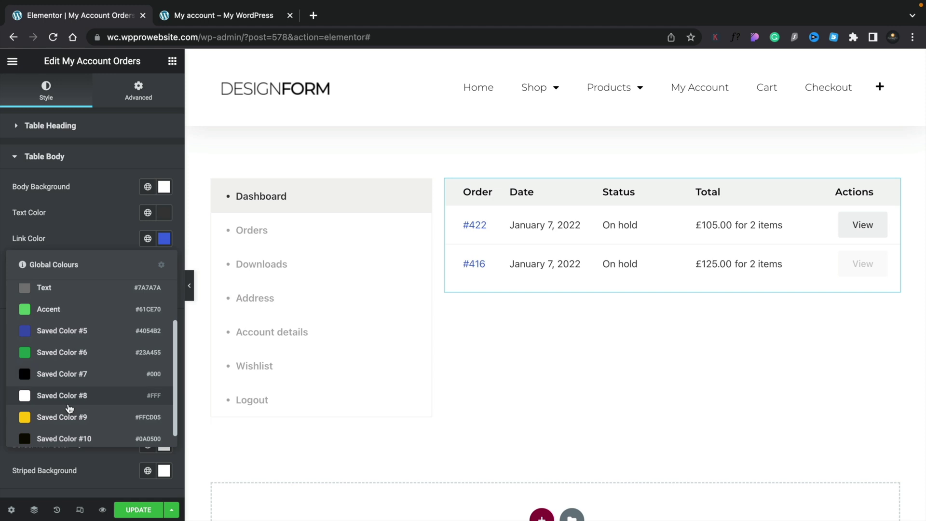
left_click(66, 415)
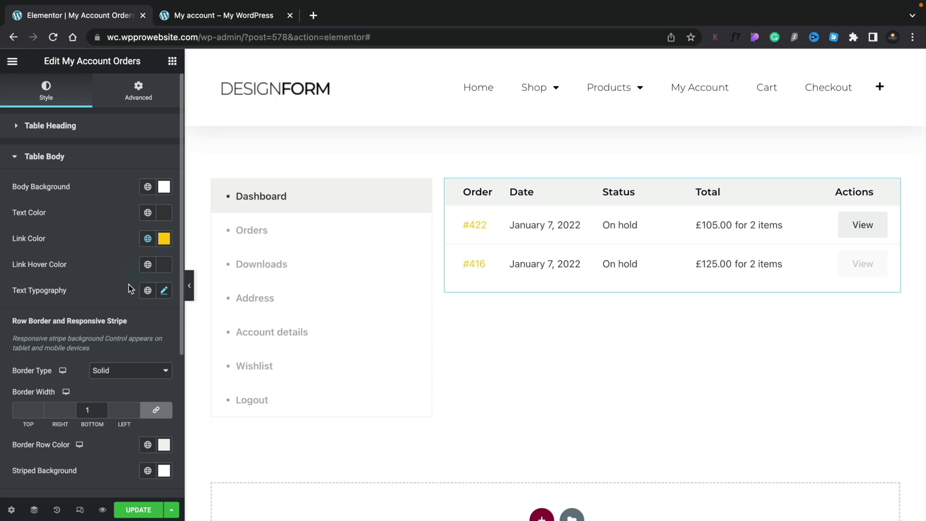
Set the table body's text typography to Montserrat with a weight of 300
left_click(164, 291)
left_click(129, 348)
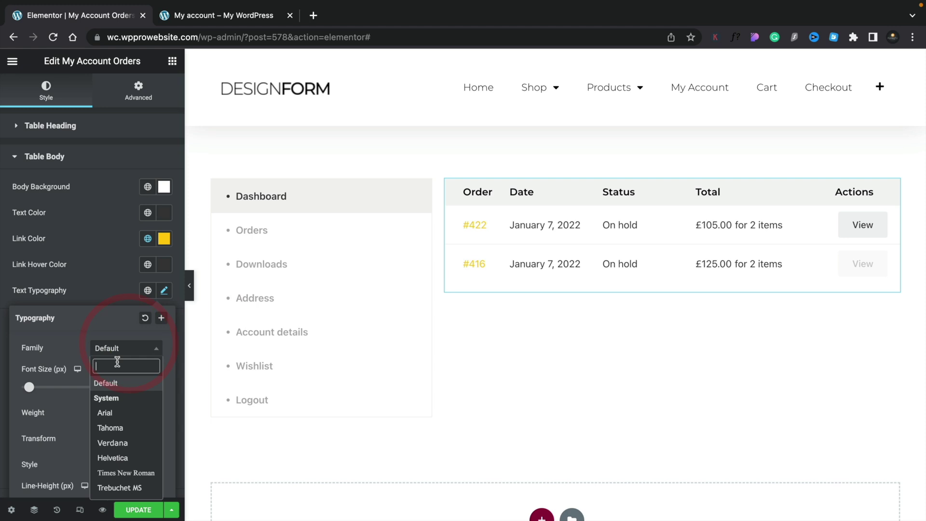
type("mont")
left_click(127, 399)
left_click(124, 413)
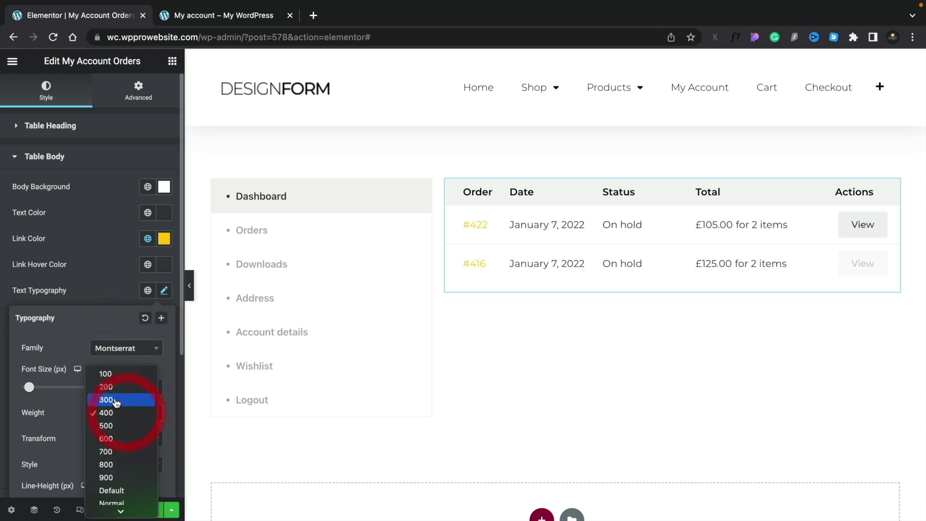
left_click(114, 399)
left_click(109, 280)
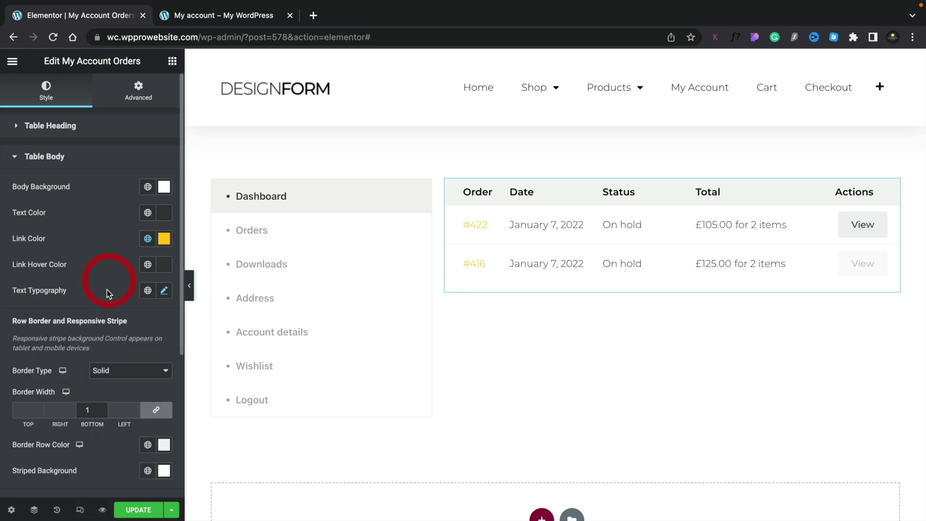
Try the Dotted and Groove border types on the table body rows and settle on None
scroll(116, 296, "down", 5)
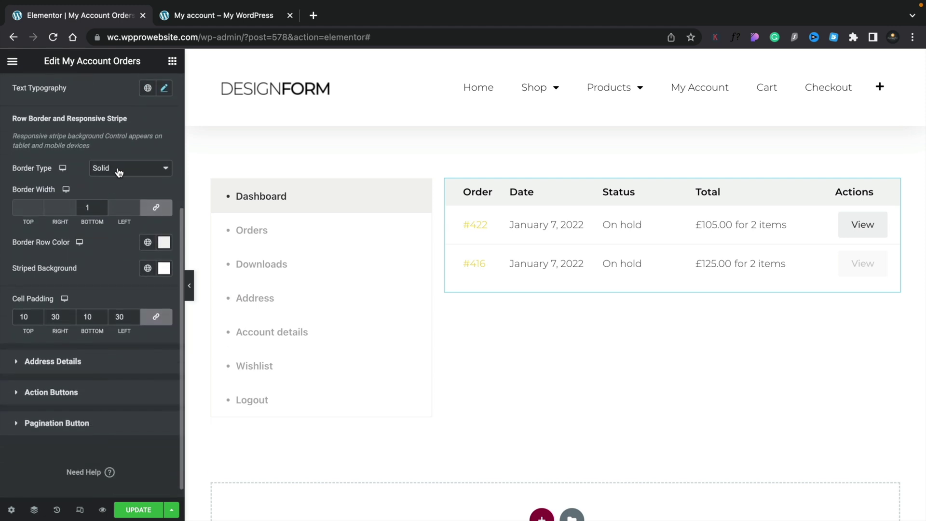
left_click(119, 172)
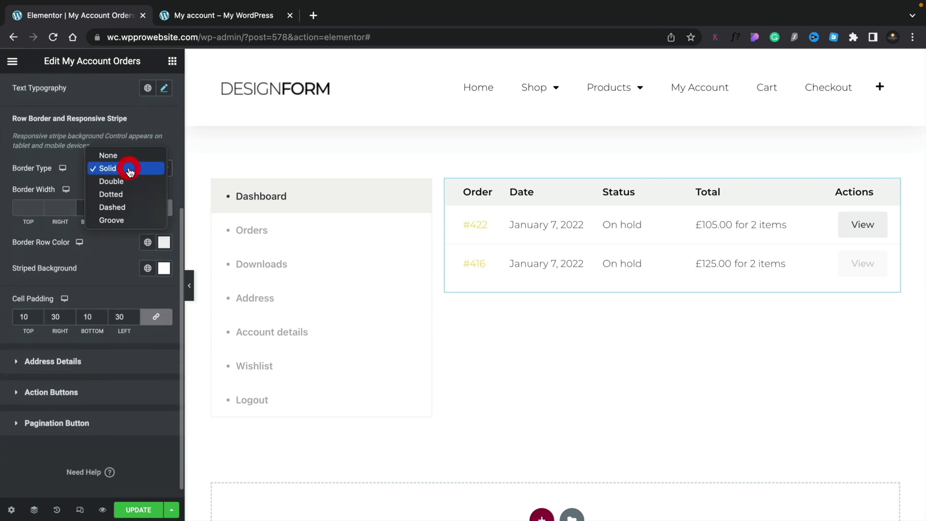
left_click(126, 198)
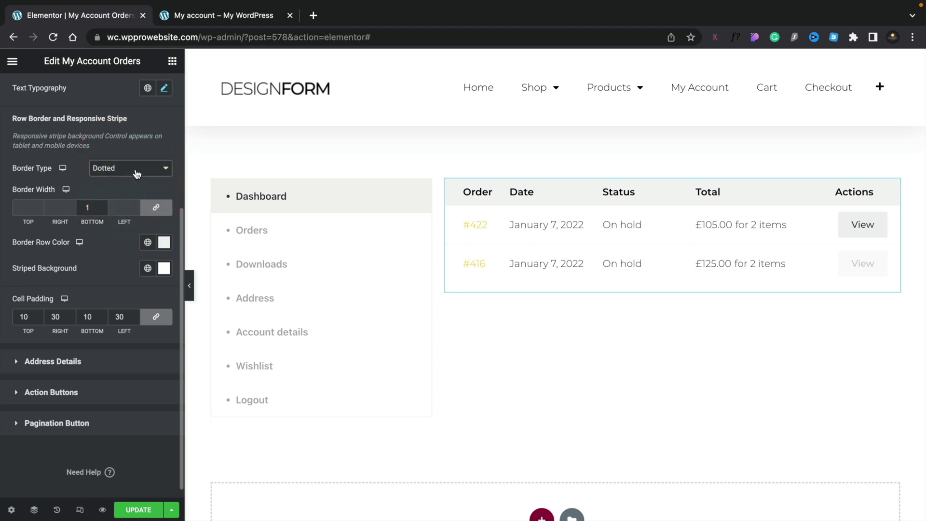
left_click(137, 173)
left_click(116, 193)
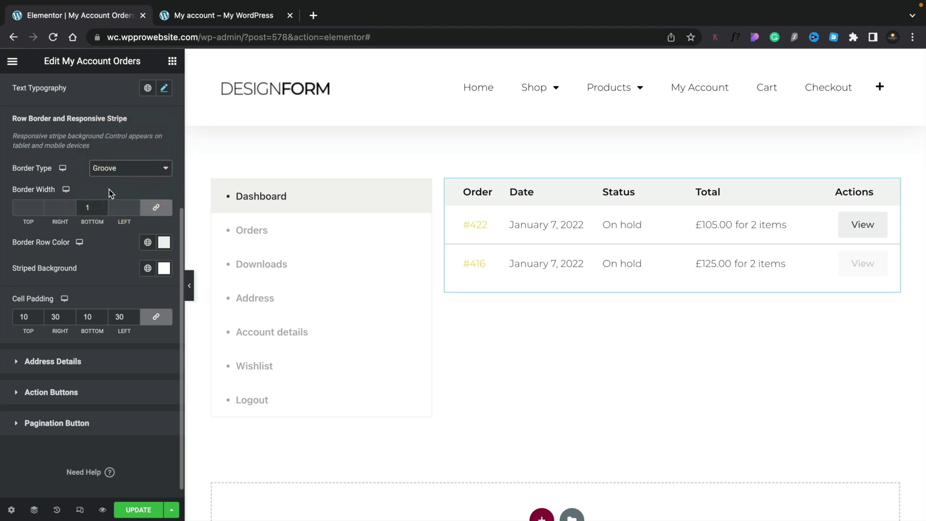
left_click(124, 171)
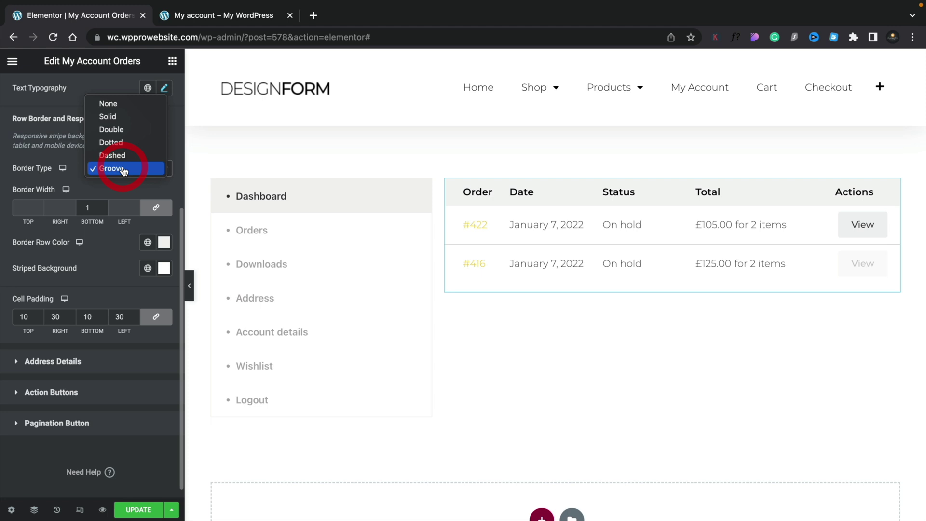
left_click(123, 104)
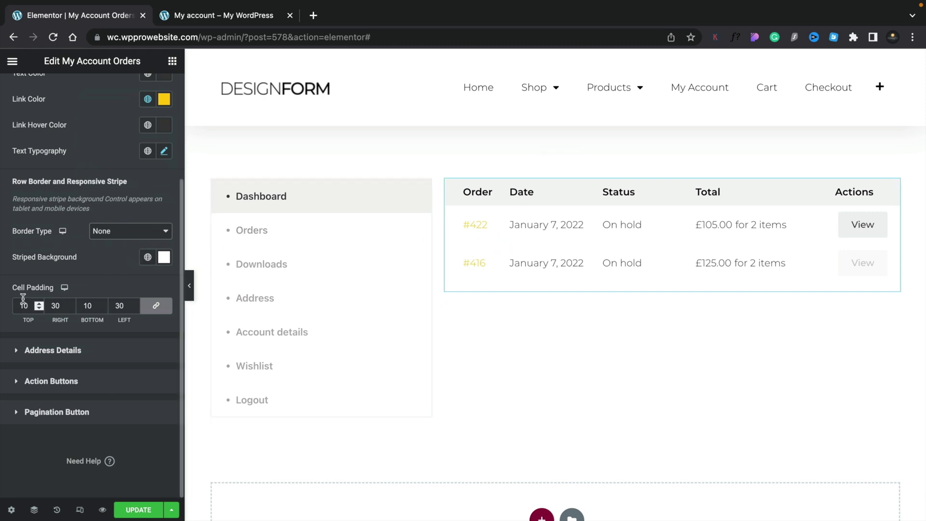
Give the View action button's normal state white text, Saved Color #8 (#FFF), and a global black background
left_click(39, 343)
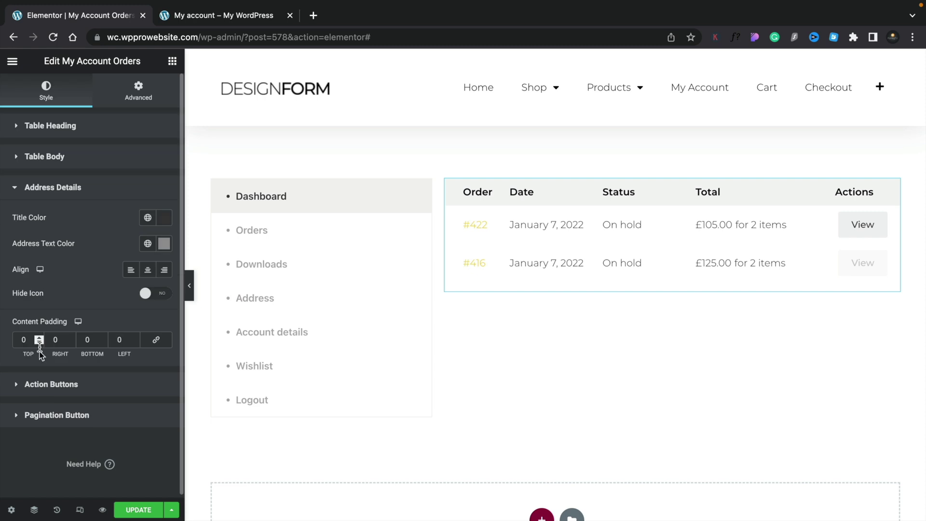
left_click(47, 384)
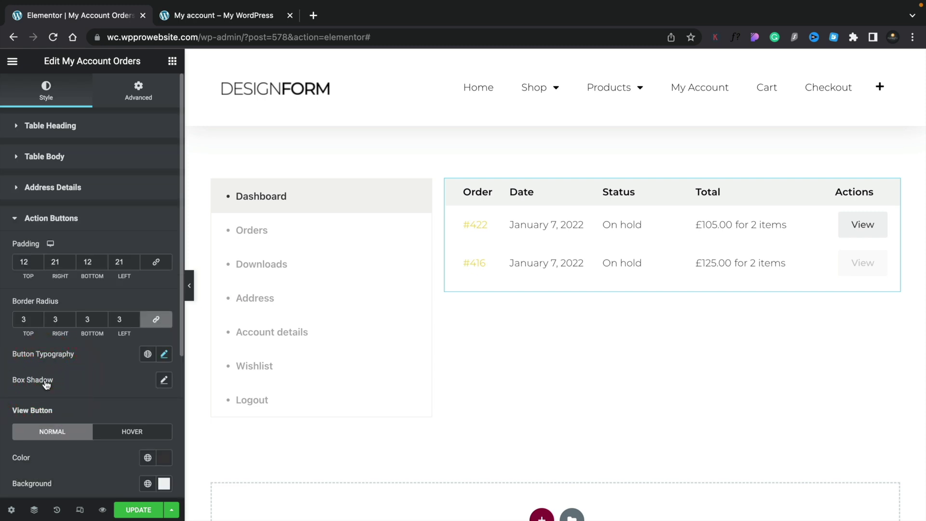
scroll(62, 374, "down", 5)
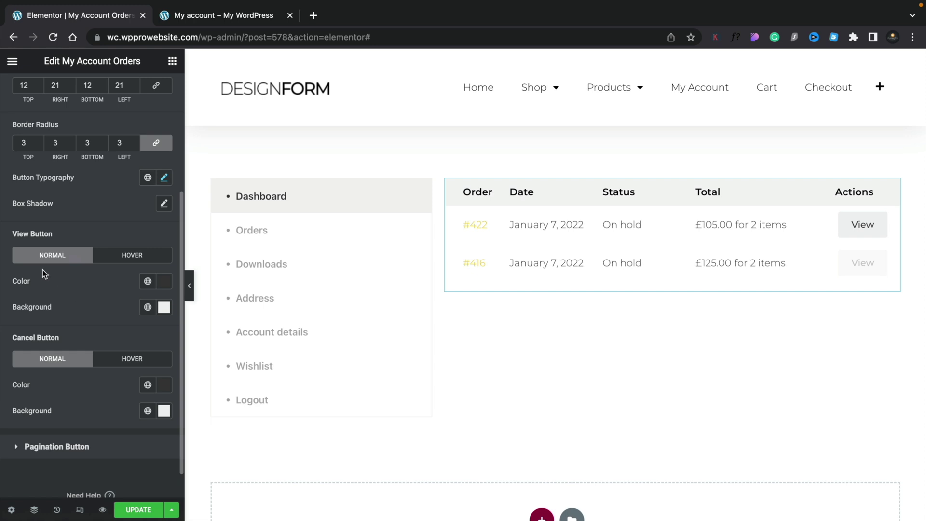
left_click(148, 282)
scroll(105, 346, "down", 1)
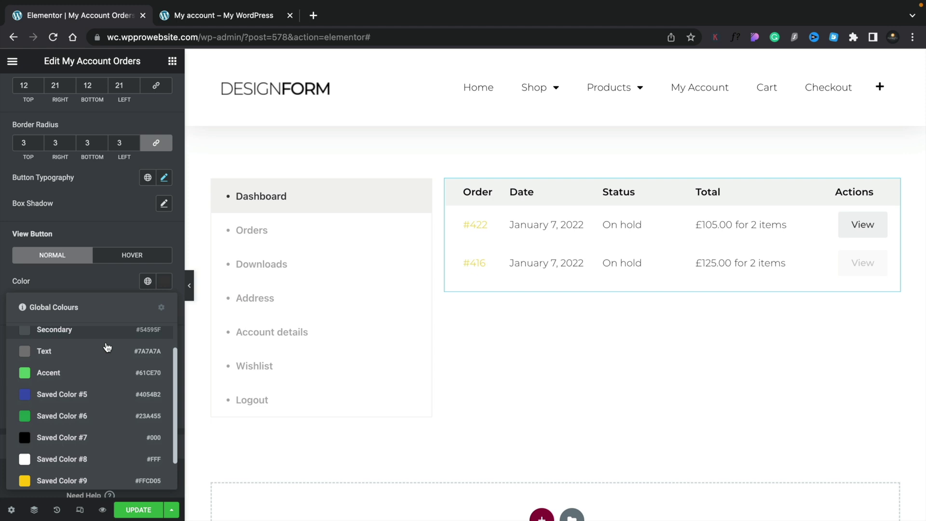
left_click(72, 459)
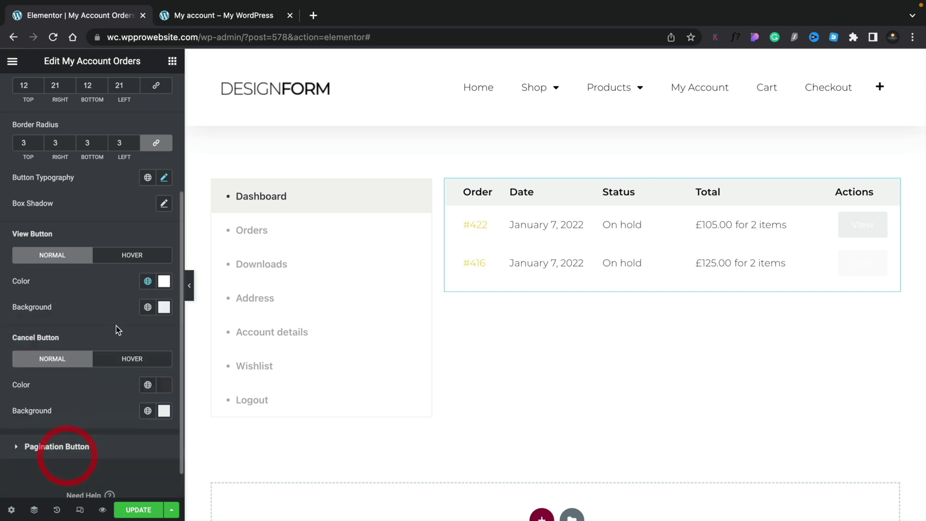
left_click(148, 307)
scroll(122, 380, "down", 2)
left_click(63, 466)
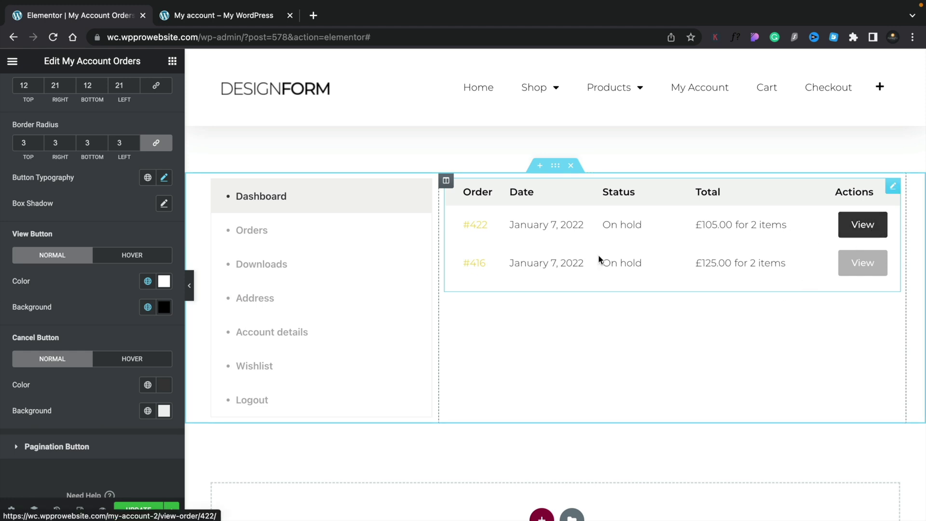
Give the View action button's hover state a yellow Saved Color #9 (#FFCD05) background and global black text
left_click(135, 254)
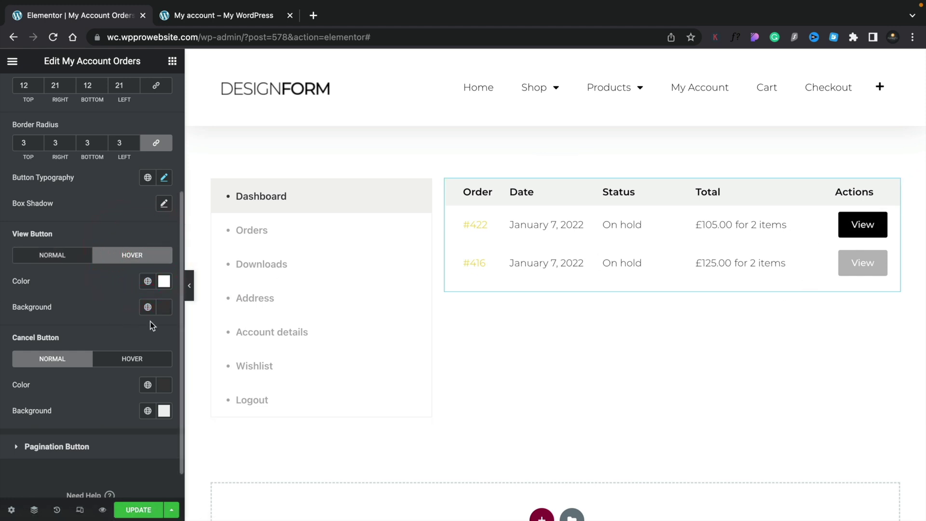
left_click(148, 308)
scroll(96, 425, "down", 3)
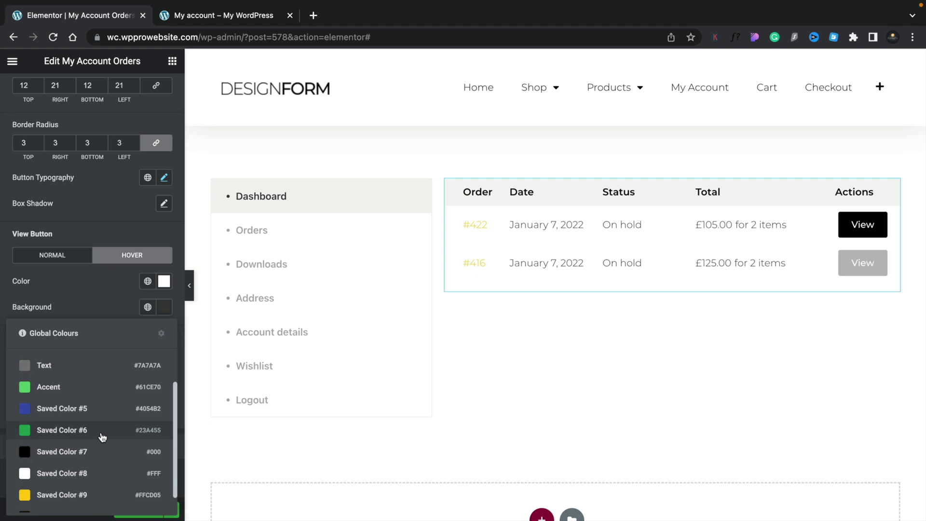
left_click(68, 476)
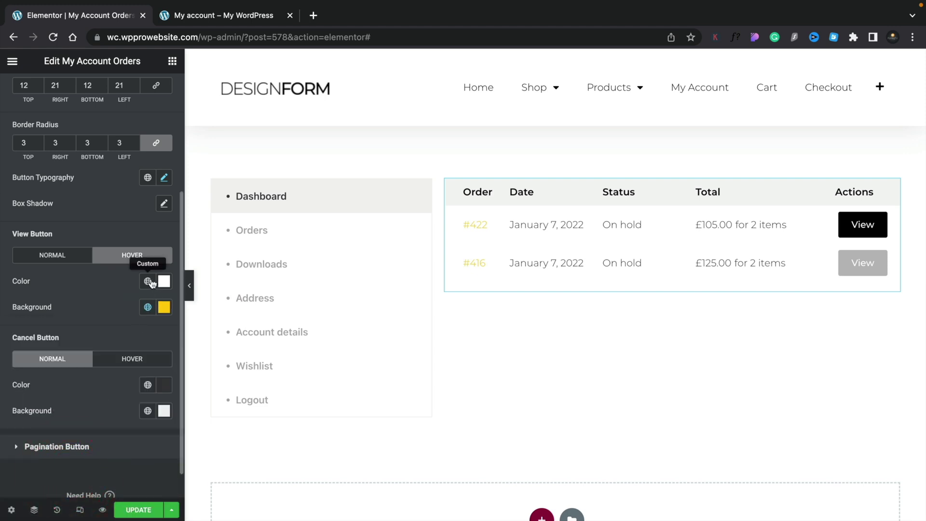
left_click(148, 281)
scroll(121, 386, "down", 1)
left_click(79, 449)
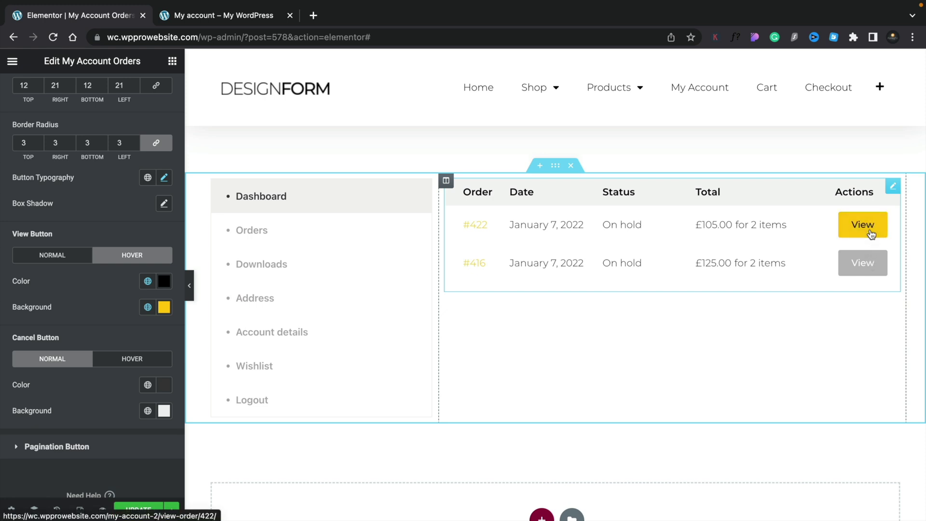
Look over the orders table's pagination button and advanced layout settings, and update the My Account Orders template
left_click(42, 446)
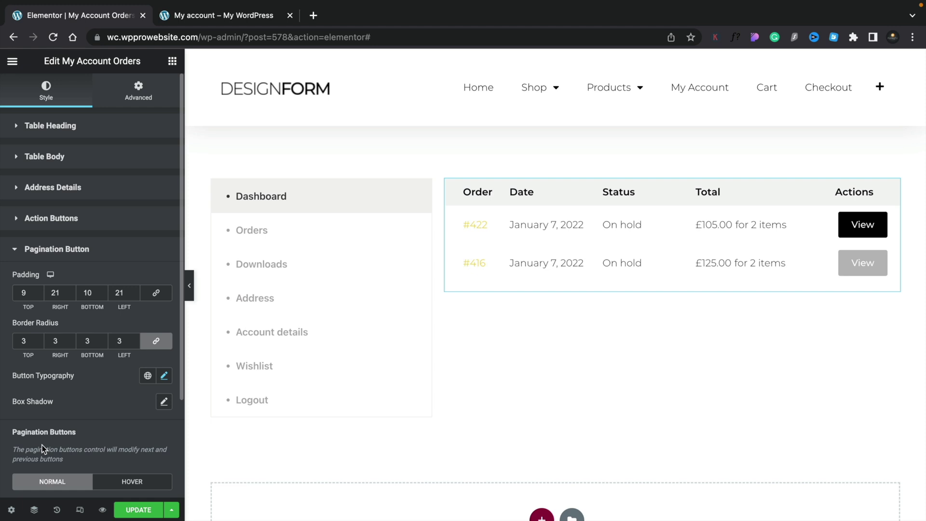
left_click(131, 98)
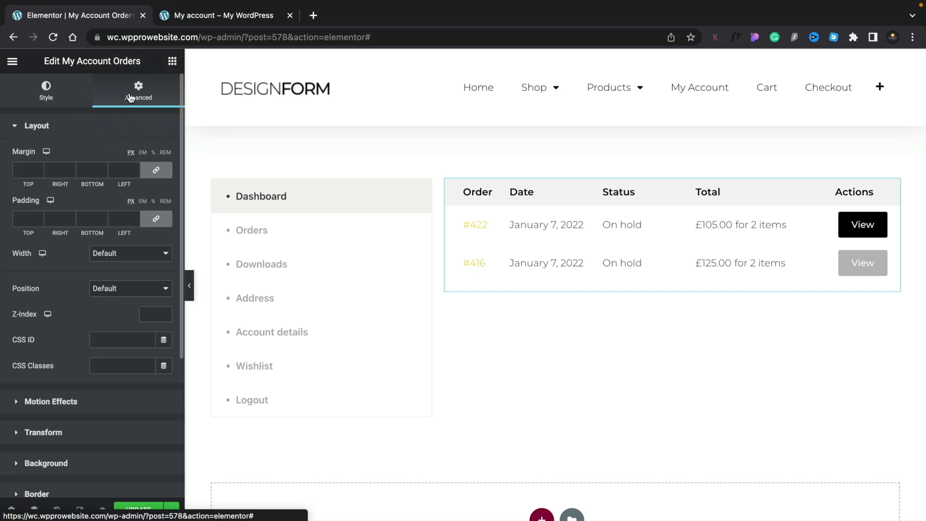
left_click(139, 510)
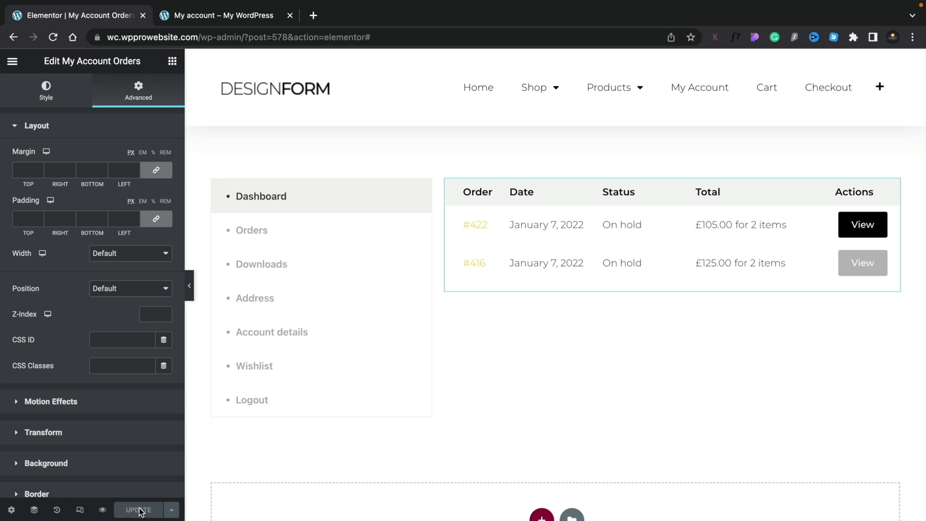
Switch to the live My account page, open its Orders section and view the first listed order
left_click(232, 16)
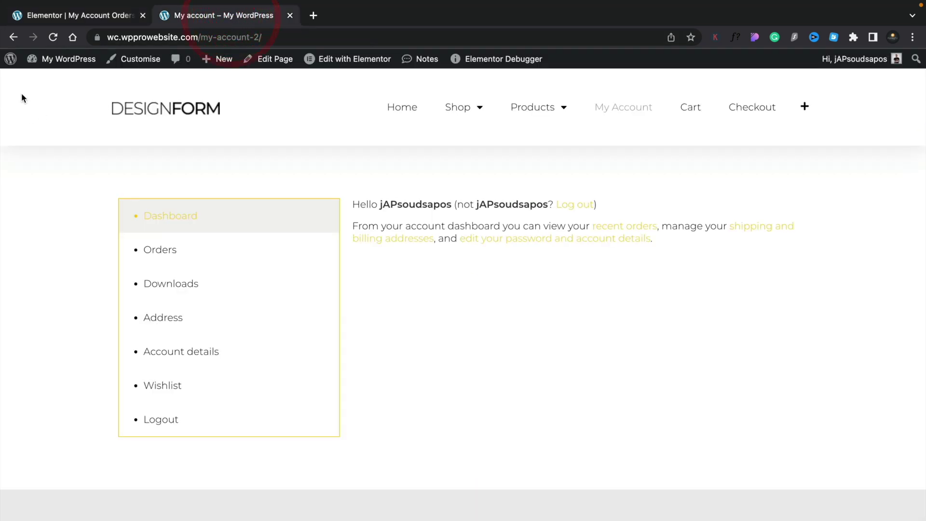
left_click(161, 250)
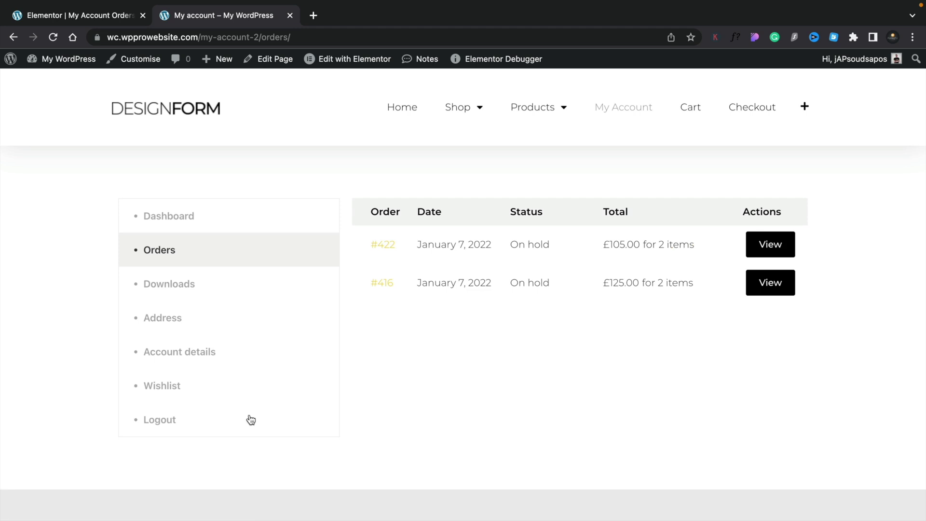
left_click(780, 248)
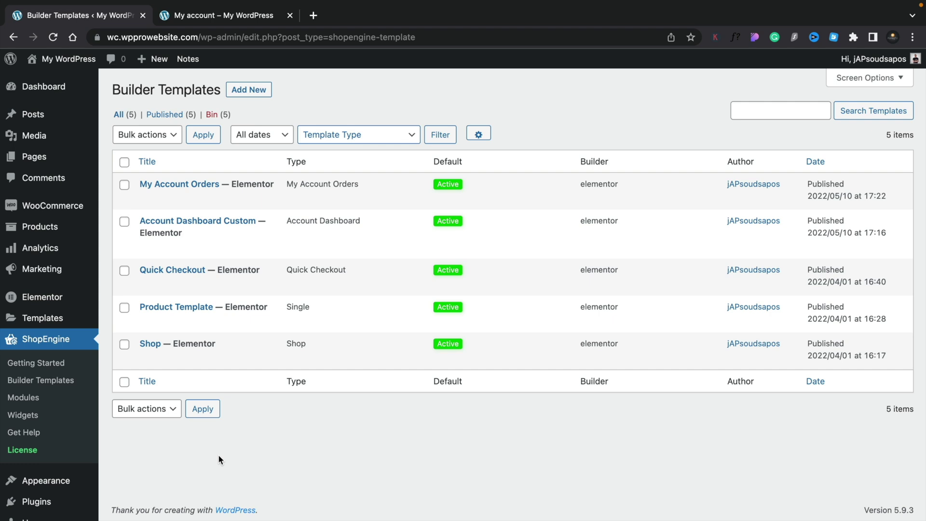
Start a new ShopEngine builder template with the type My Account Order Details
left_click(255, 92)
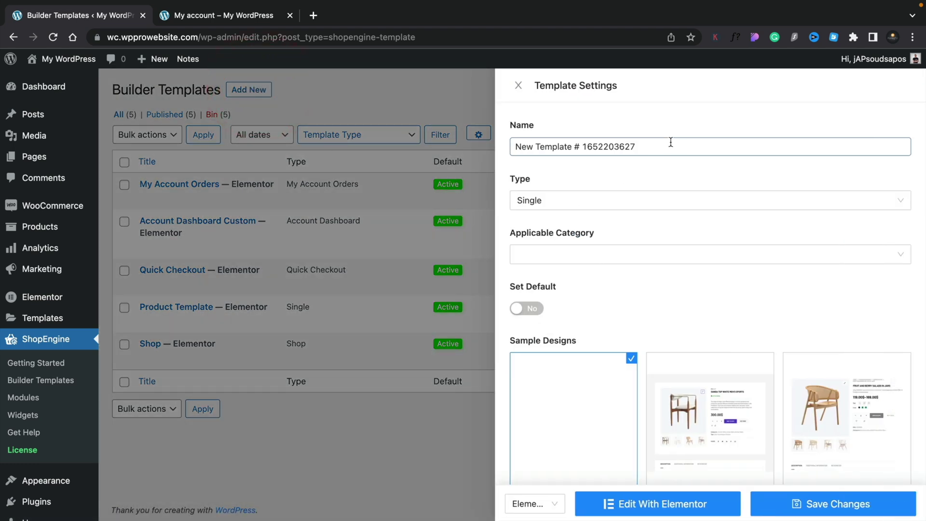
left_click(597, 196)
scroll(612, 322, "down", 3)
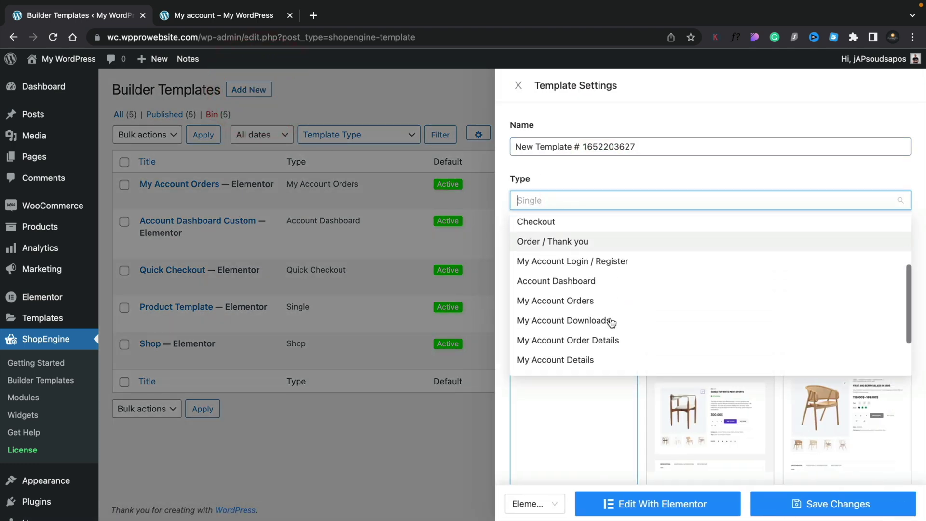
left_click(600, 316)
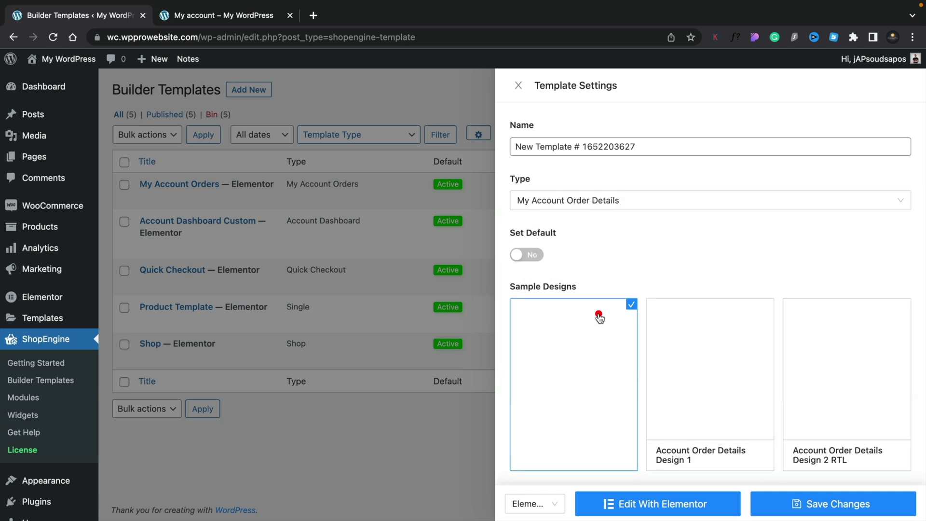
Name the template Order Details, set it as default with the blank design, and open it for editing in Elementor
triple_click(516, 146)
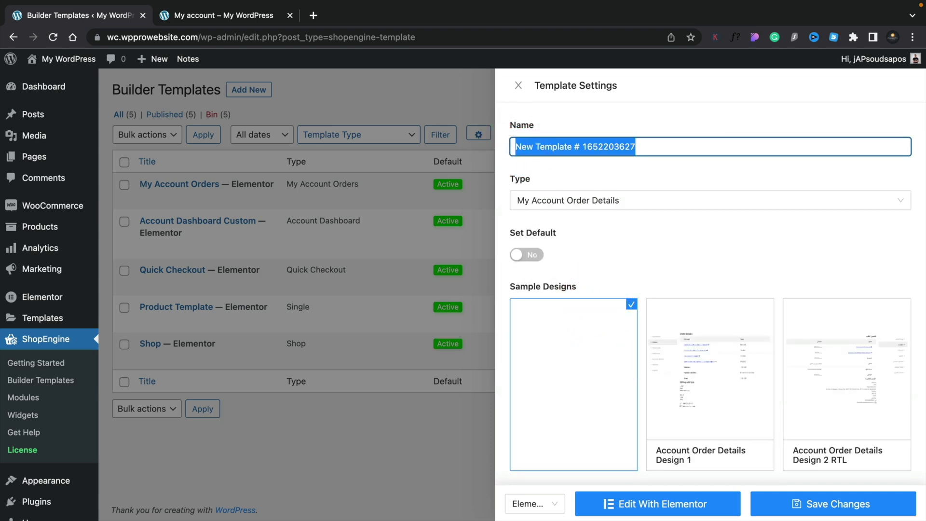
type("Order Details")
left_click(527, 255)
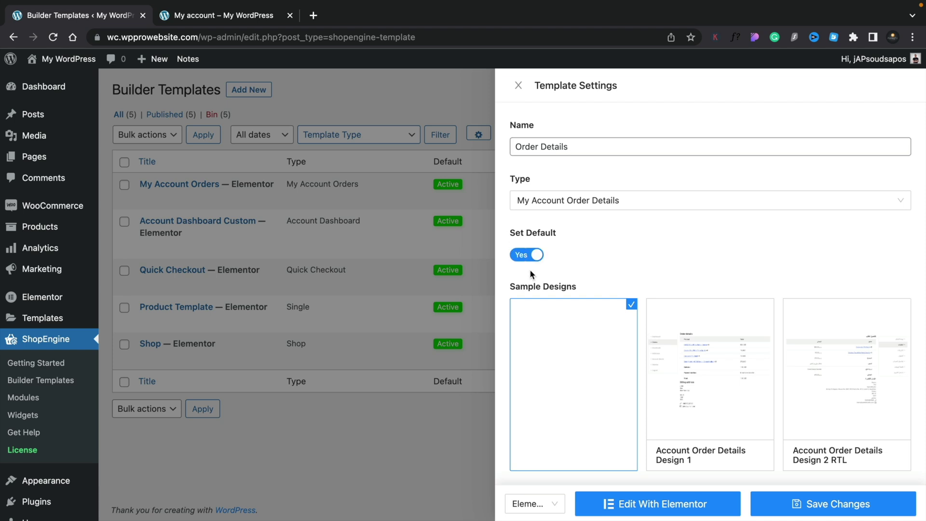
left_click(563, 384)
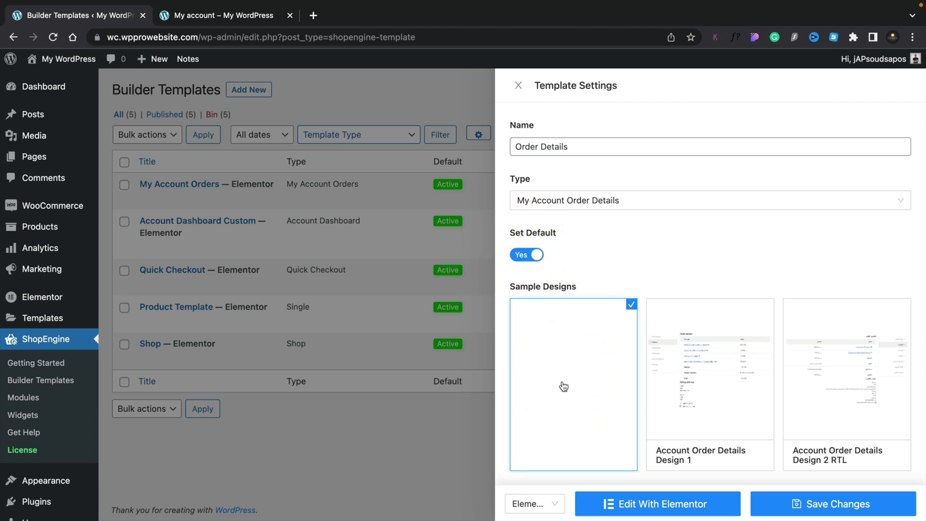
left_click(644, 507)
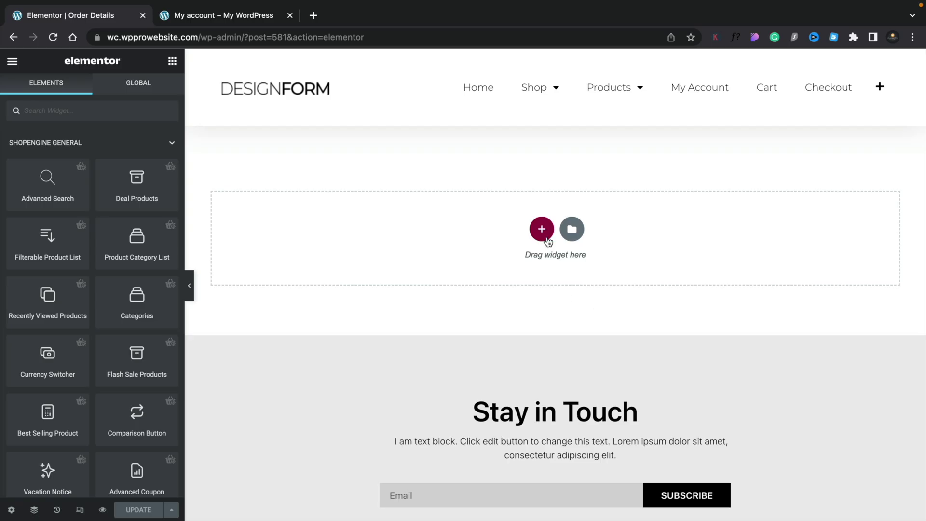
Add a two-column section with a narrow first column and wide second column, with 75 px top and bottom margins
left_click(547, 238)
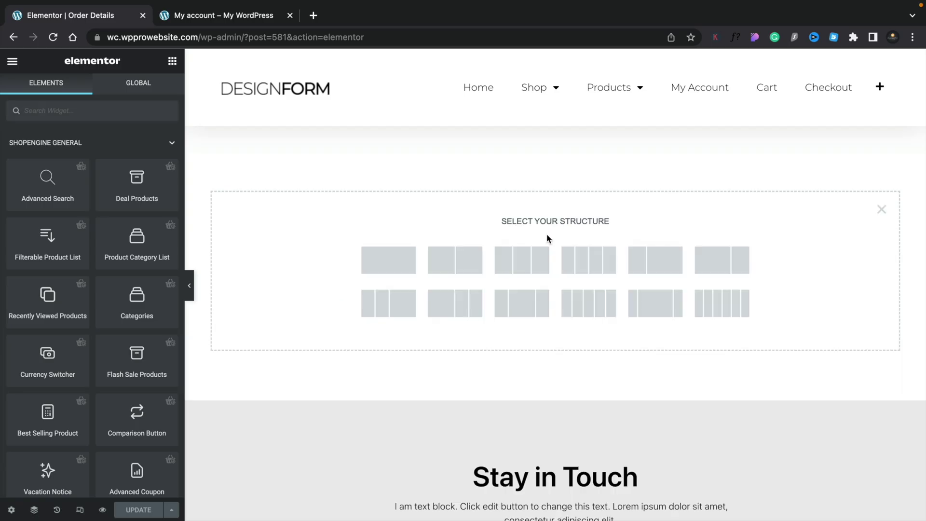
left_click(655, 261)
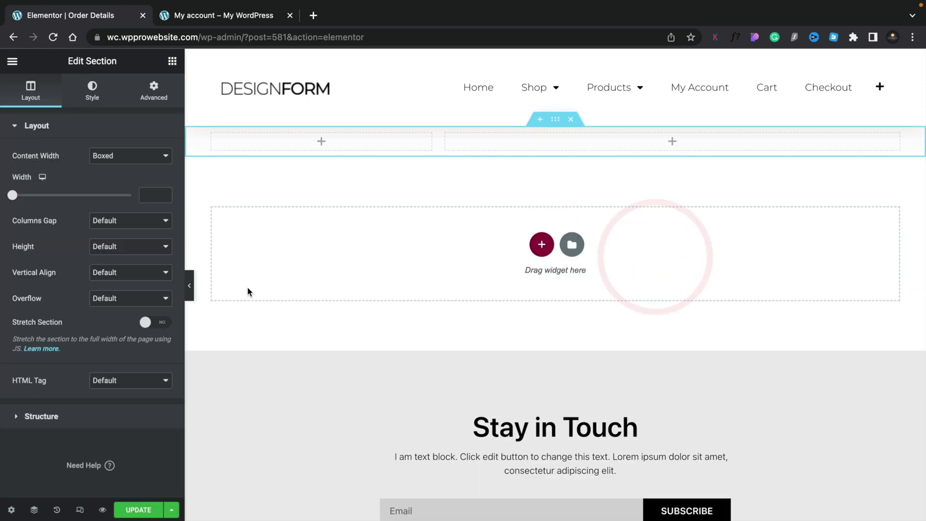
left_click(556, 119)
left_click(140, 94)
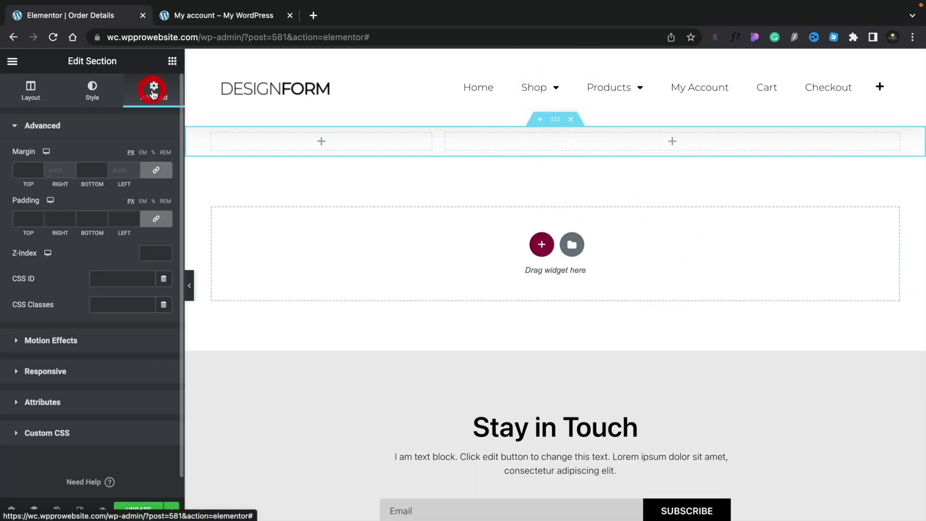
left_click(18, 169)
type("75")
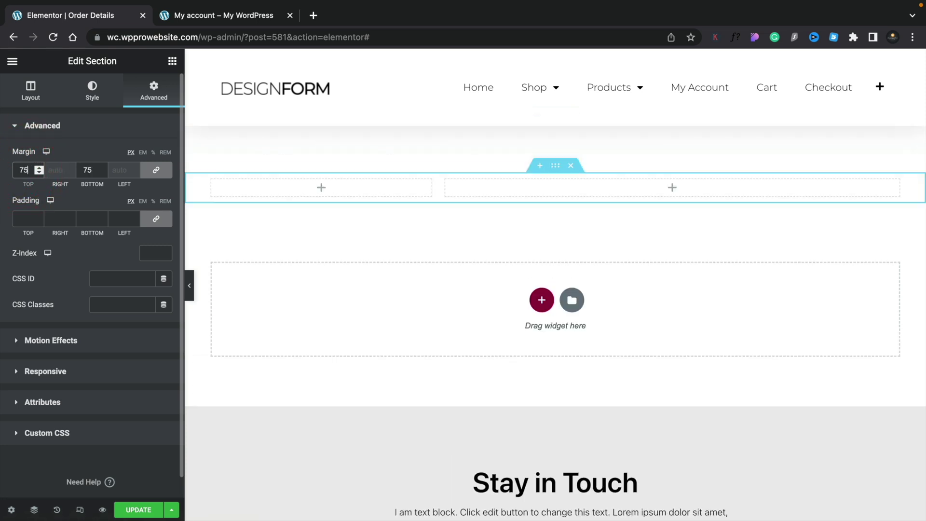
Place the ShopEngine Account Navigation widget in the section's narrow column
left_click(325, 189)
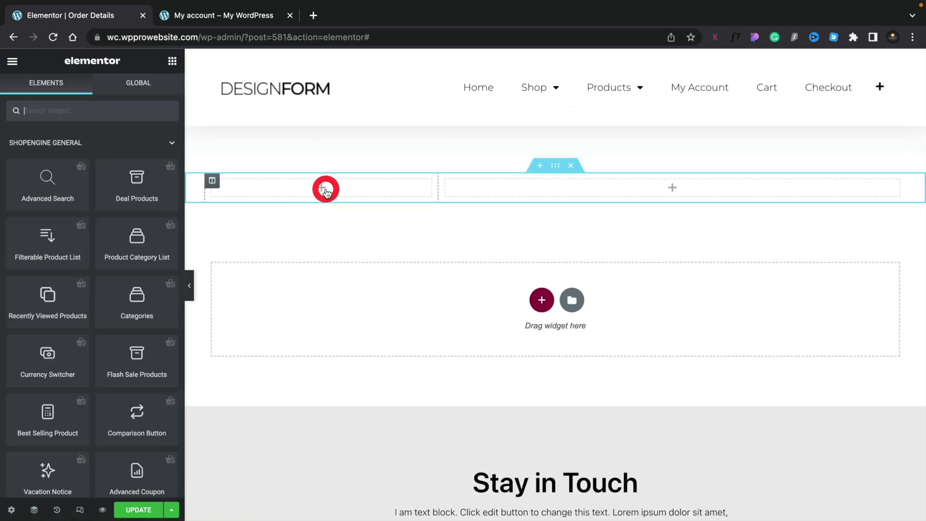
scroll(83, 316, "down", 6)
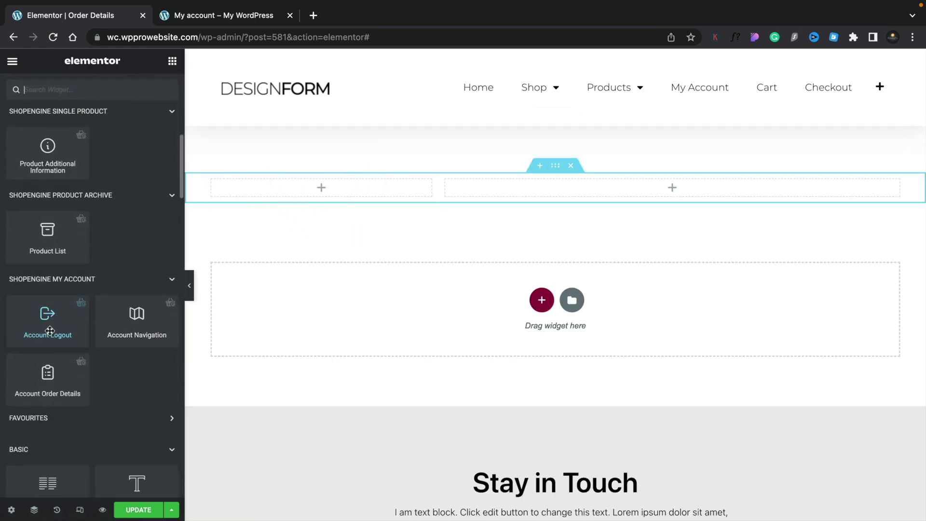
left_click_drag(129, 317, 270, 185)
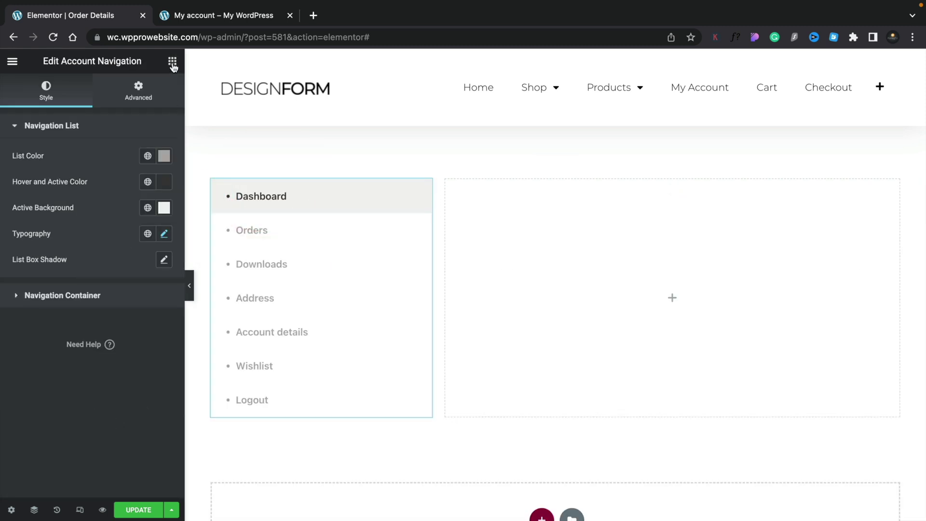
Place the ShopEngine Account Order Details widget in the section's wide column
left_click(172, 62)
scroll(134, 326, "down", 10)
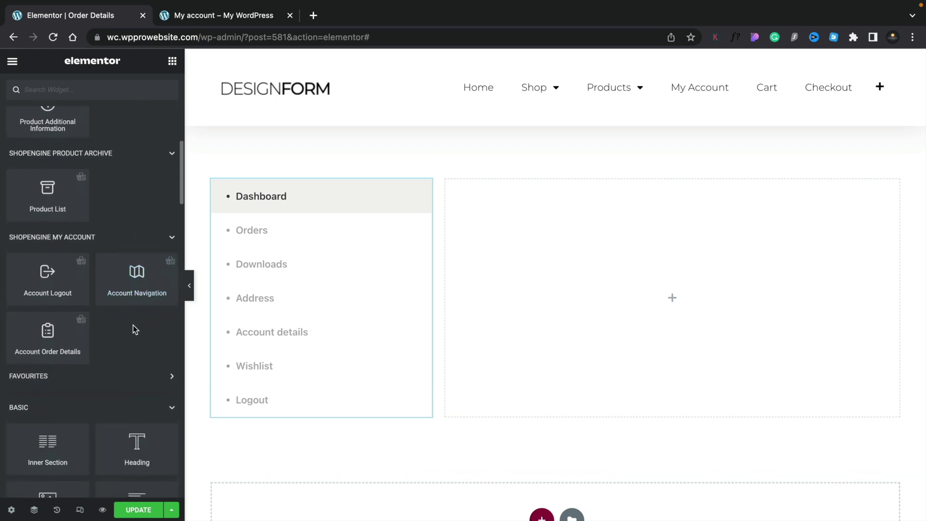
left_click_drag(47, 332, 671, 291)
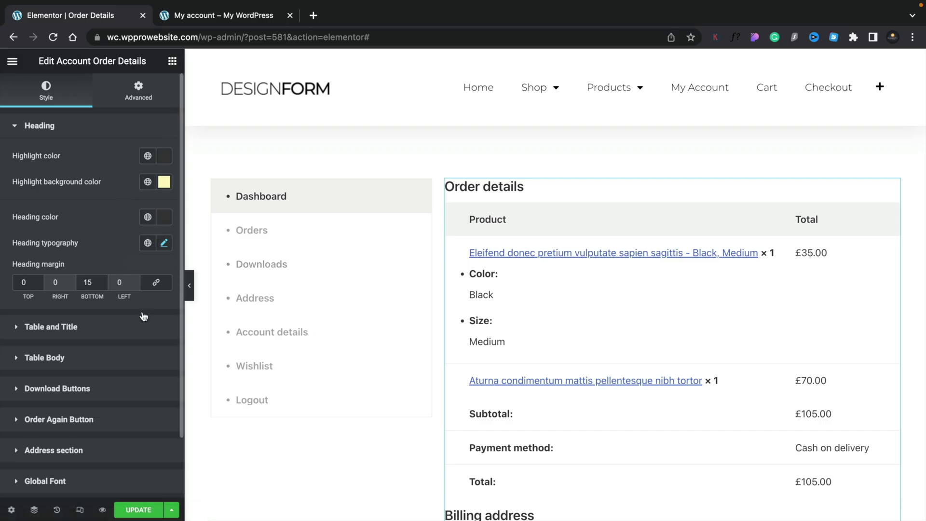
Add an Image widget above the account navigation and set its source to the dynamic User Profile Picture
left_click(172, 61)
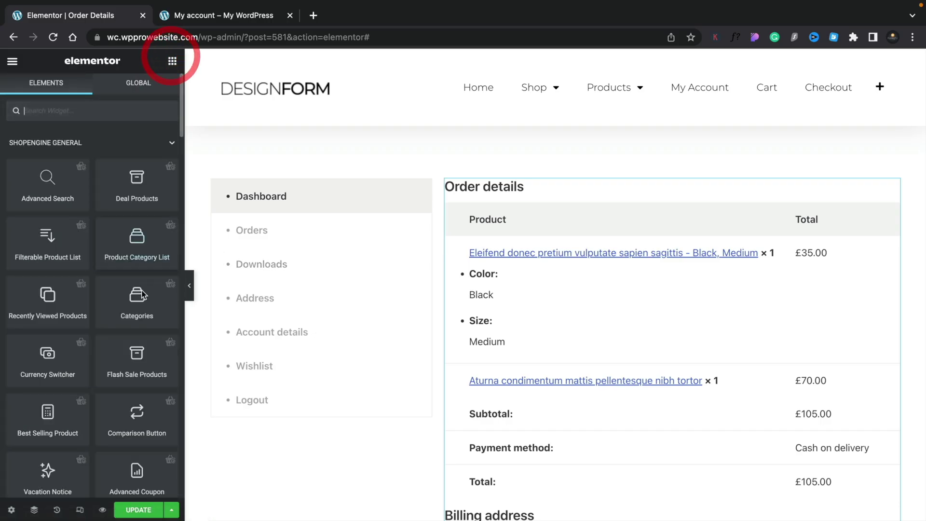
scroll(145, 333, "down", 4)
scroll(145, 334, "down", 5)
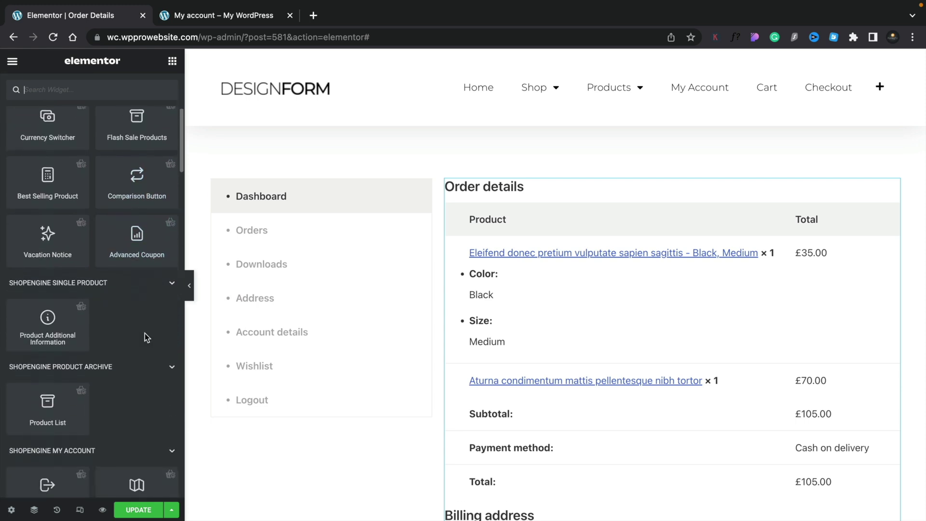
scroll(145, 334, "down", 6)
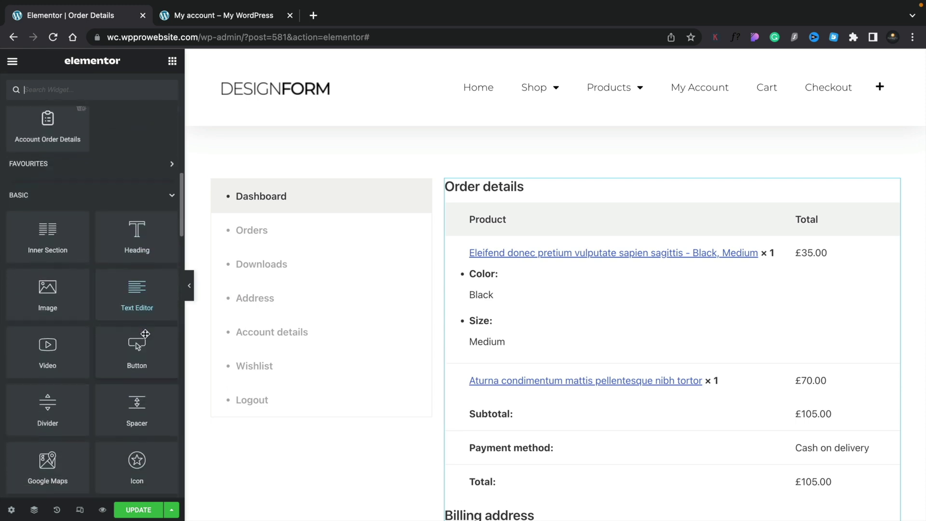
left_click_drag(41, 246, 298, 183)
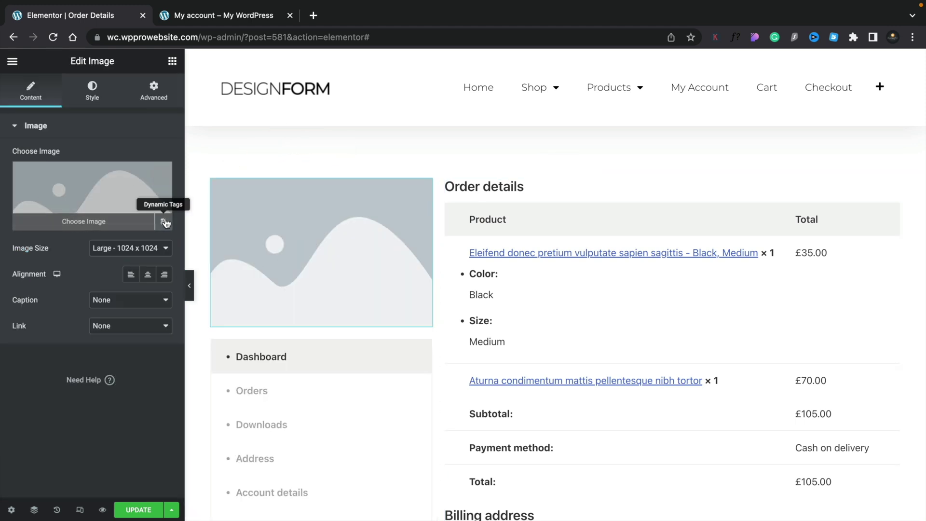
left_click(165, 222)
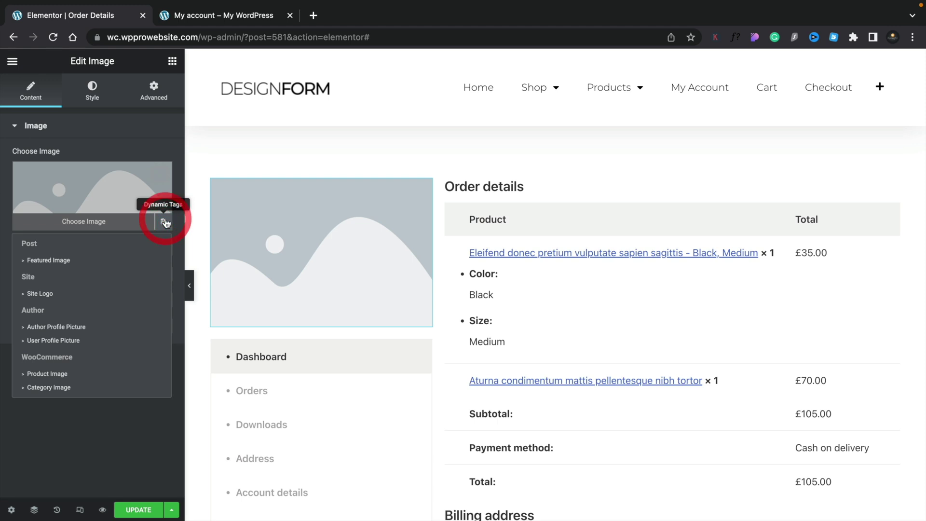
left_click(37, 341)
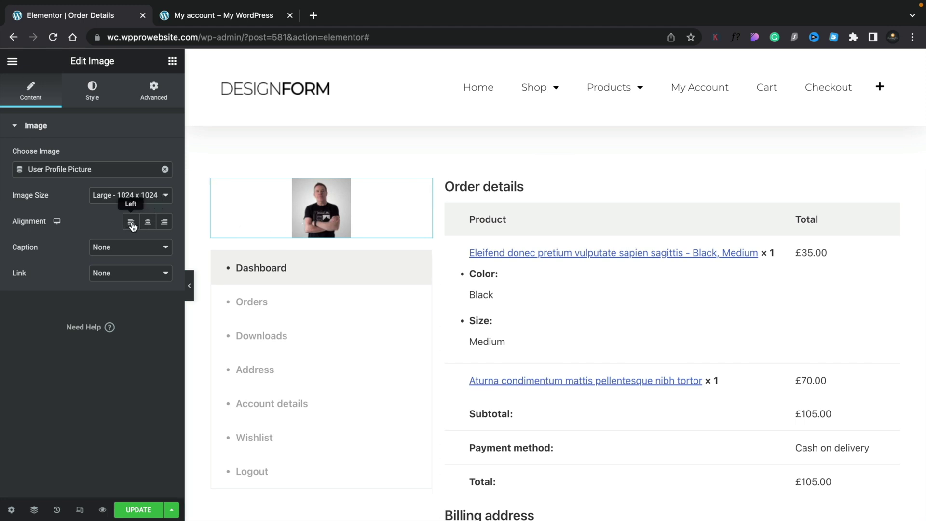
Round the profile picture with a 50 px border radius on all corners
left_click(93, 91)
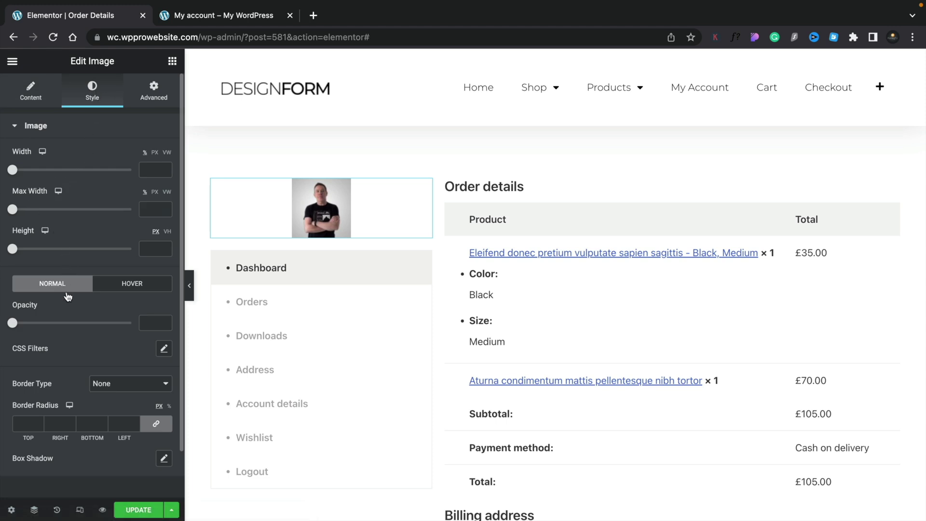
left_click(24, 421)
type("50")
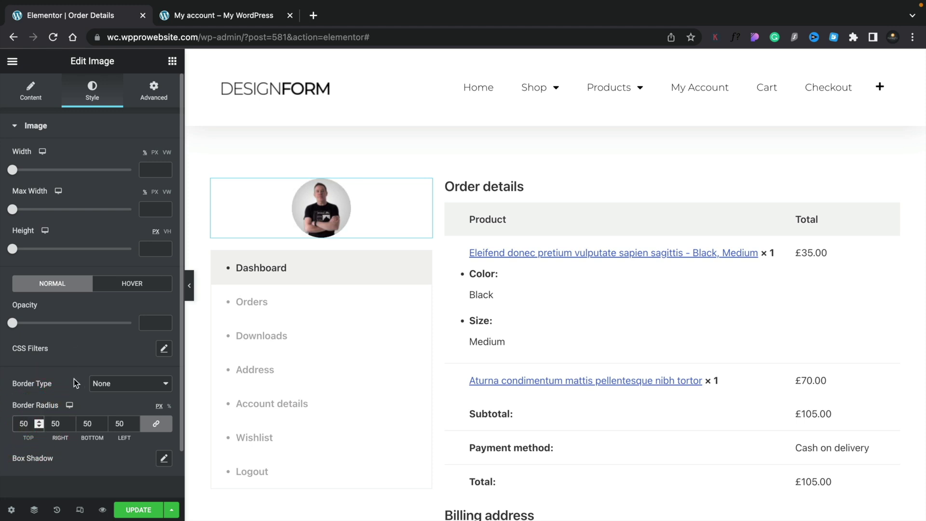
Add a Heading widget between the profile picture and the account navigation and set its HTML tag to p
left_click(172, 62)
scroll(103, 262, "down", 8)
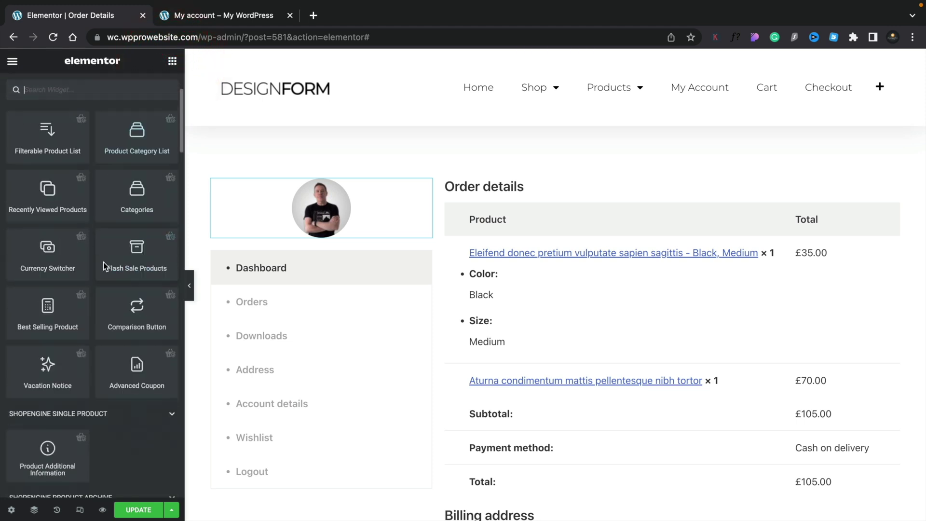
scroll(104, 262, "down", 2)
scroll(103, 365, "down", 3)
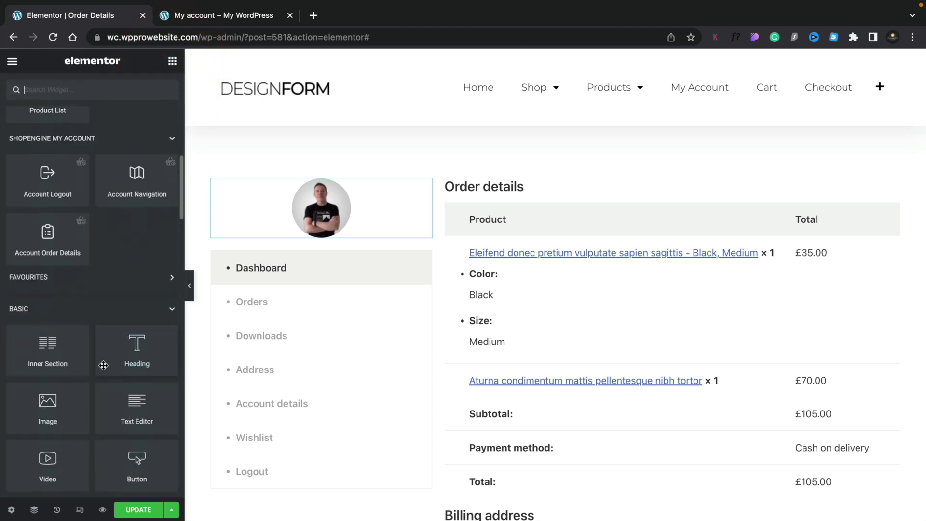
left_click_drag(146, 282, 326, 231)
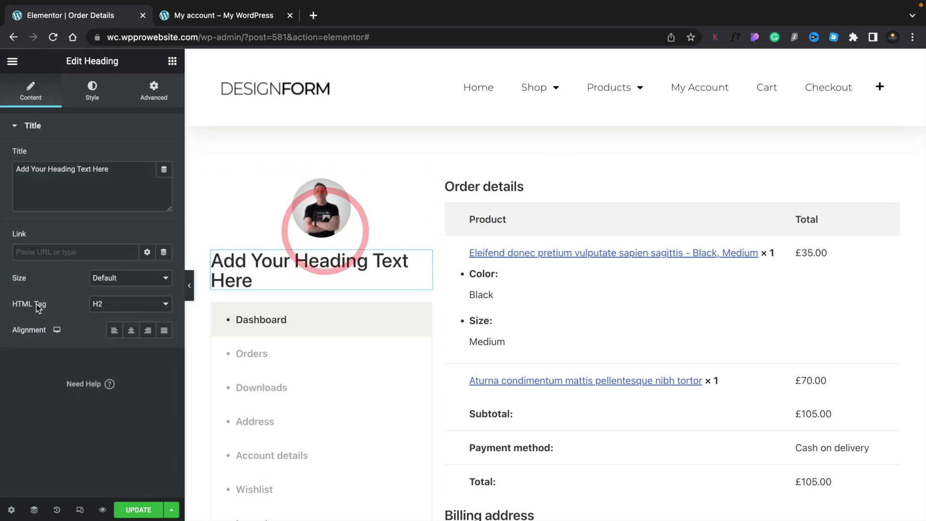
left_click(115, 305)
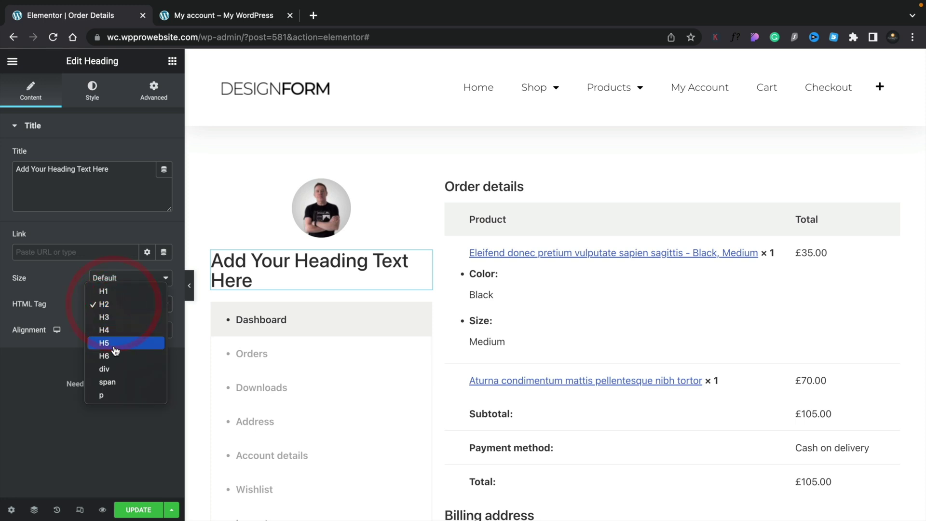
left_click(106, 395)
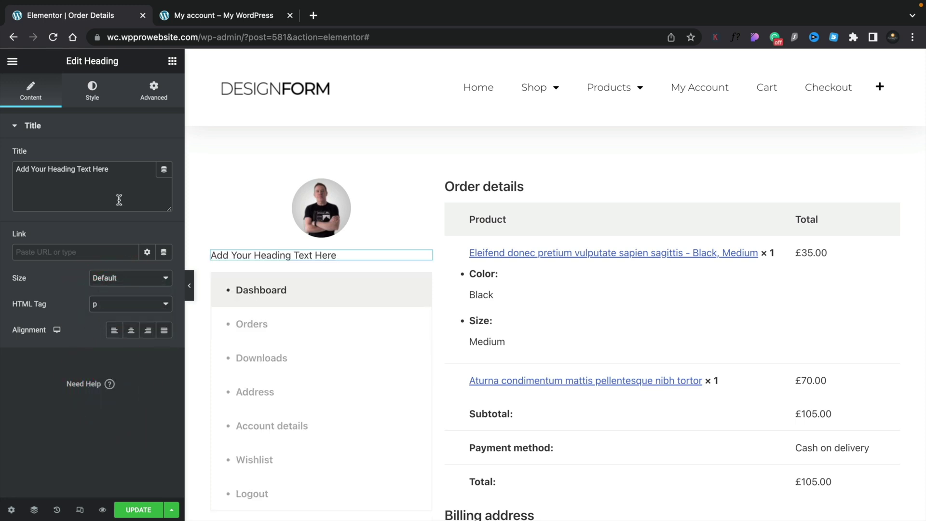
Set the heading's title to the dynamic User Info tag with the Display Name field
left_click(164, 171)
scroll(83, 303, "down", 3)
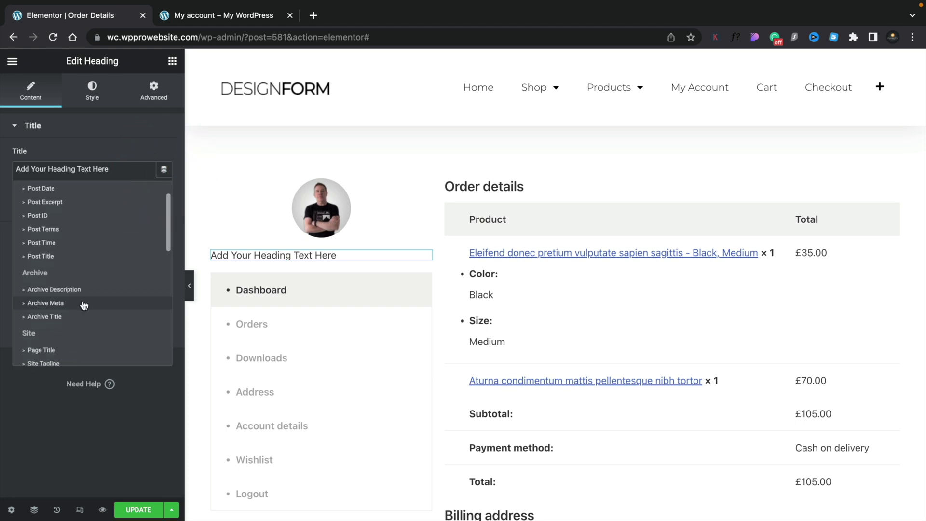
scroll(83, 303, "down", 5)
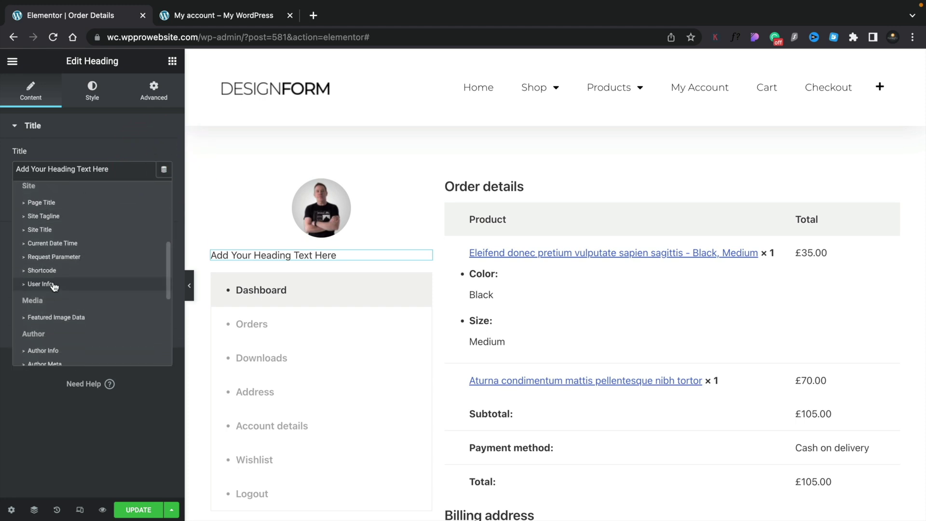
left_click(54, 287)
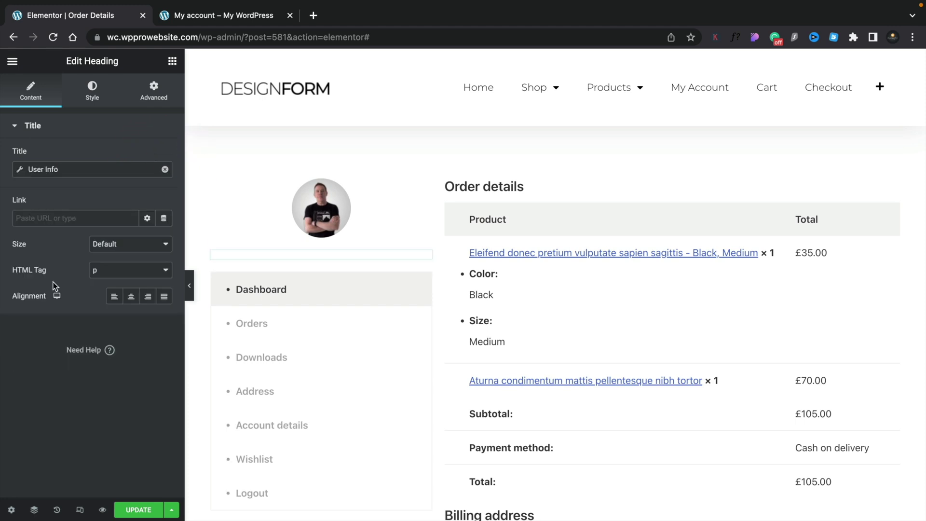
left_click(20, 170)
left_click(111, 230)
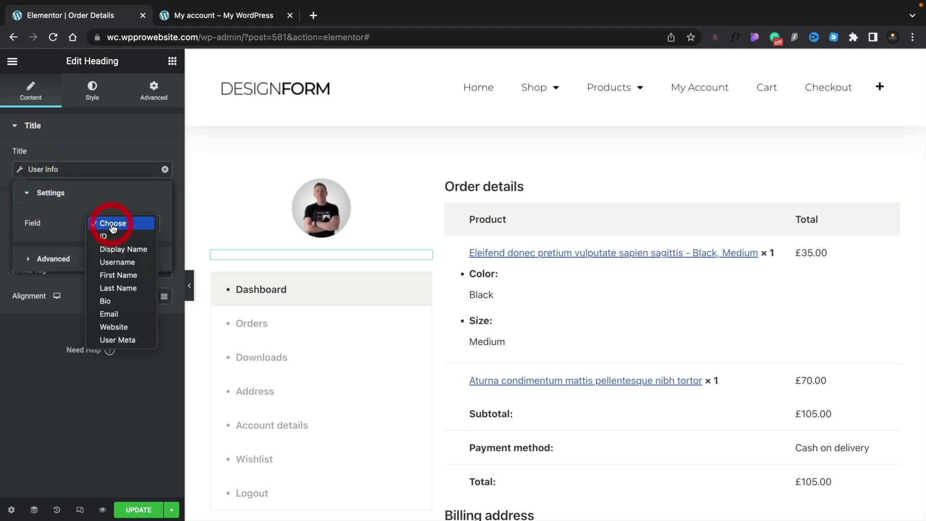
left_click(131, 253)
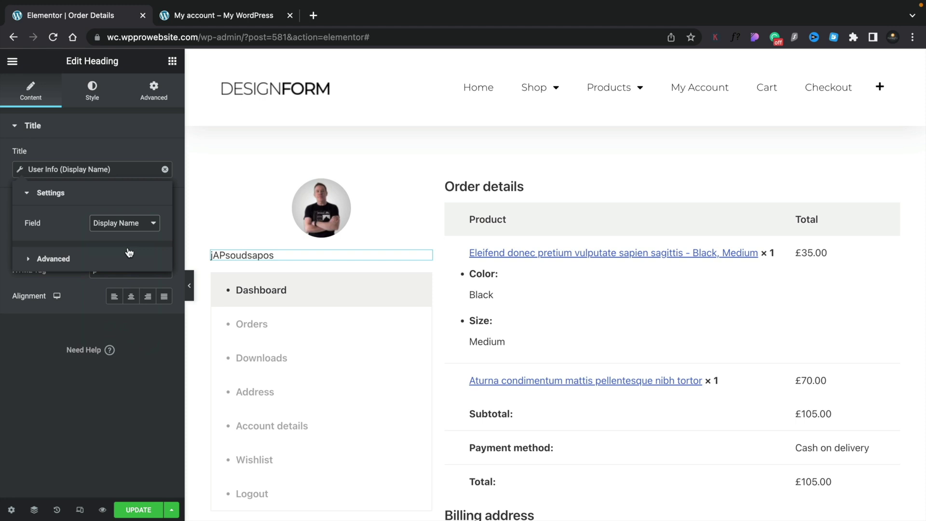
Surround the heading's dynamic display name with the before text "Welcome," and the after text "choose your options below:"
left_click(54, 259)
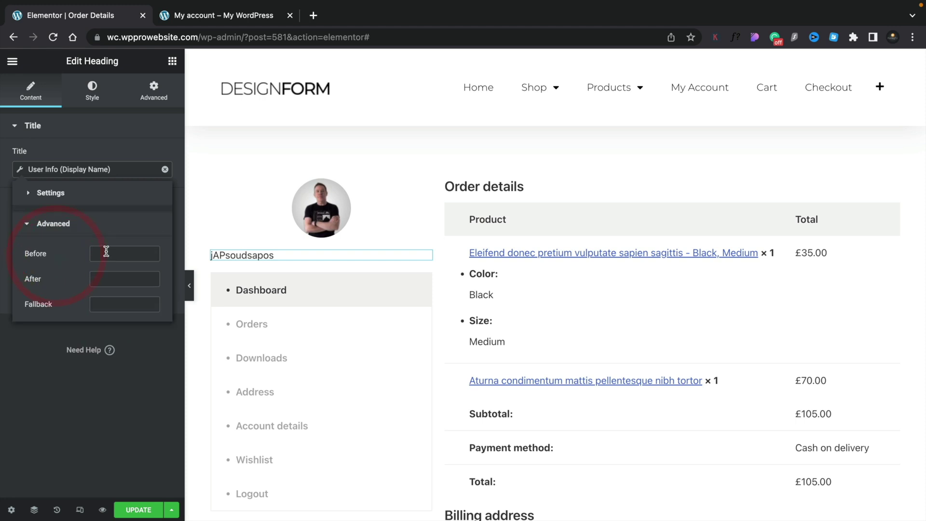
type("Welcome")
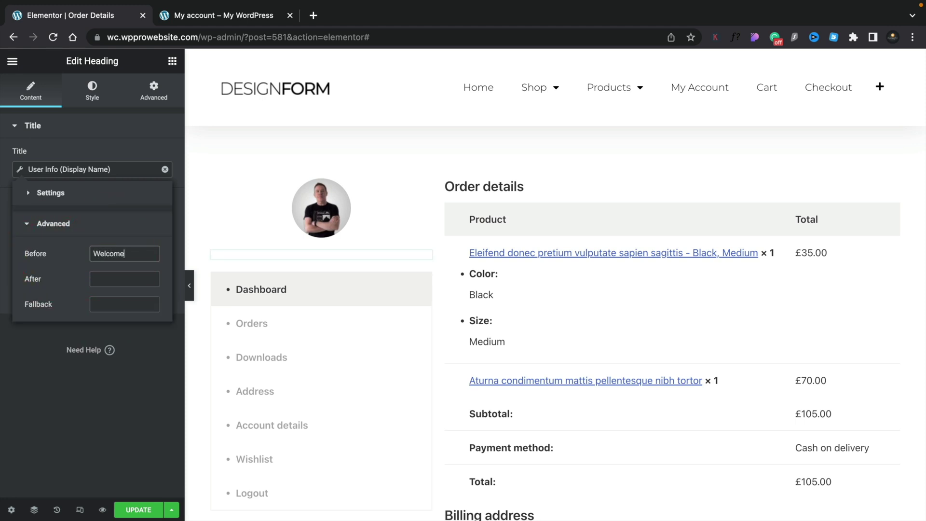
type(",")
key("Tab")
type("choose your options below:")
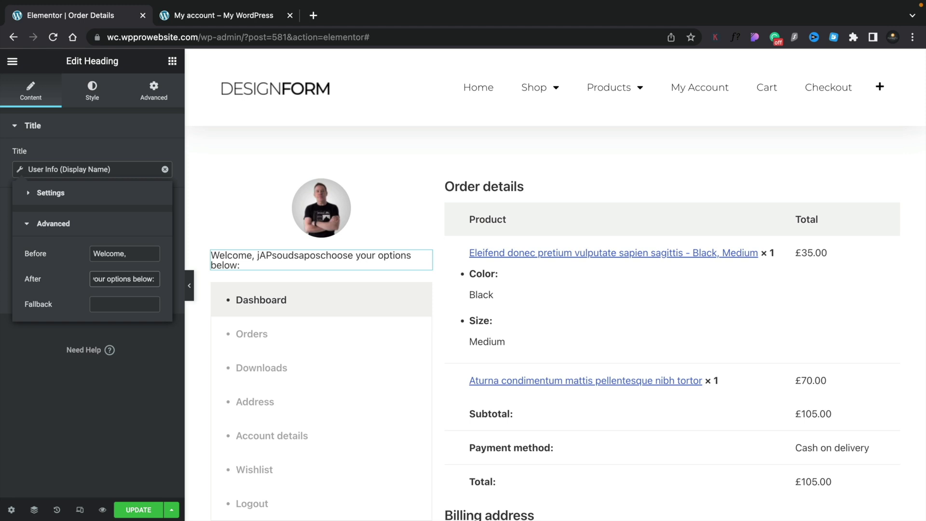
left_click(105, 396)
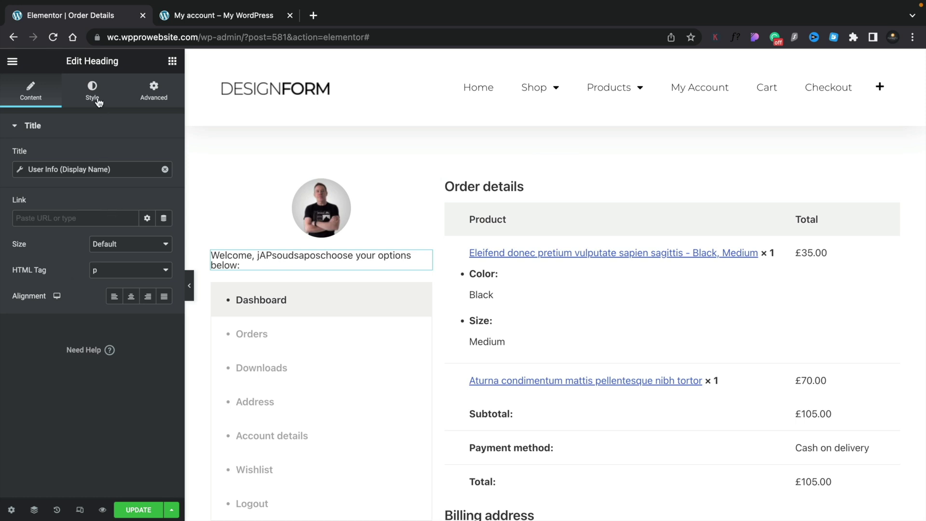
Centre the welcome heading and set its typography to Montserrat, size 16 px, with a lighter weight
left_click(131, 296)
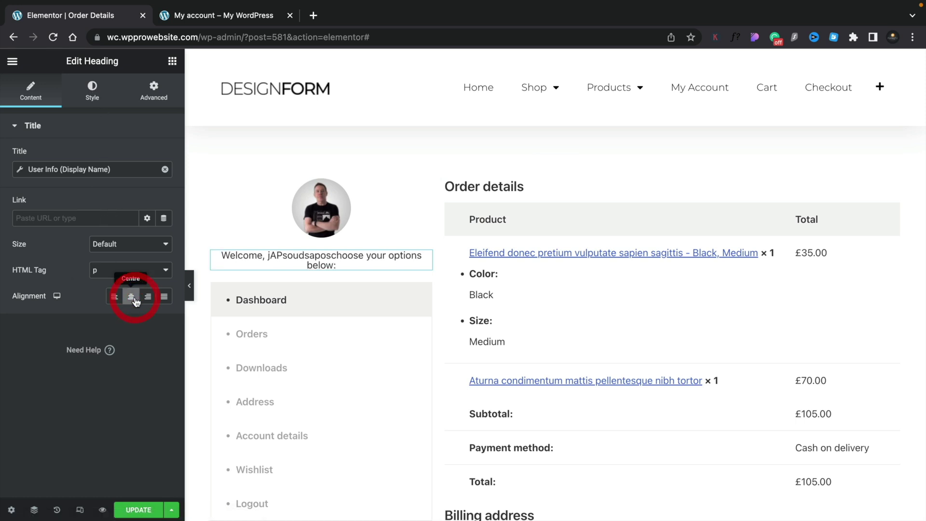
left_click(97, 89)
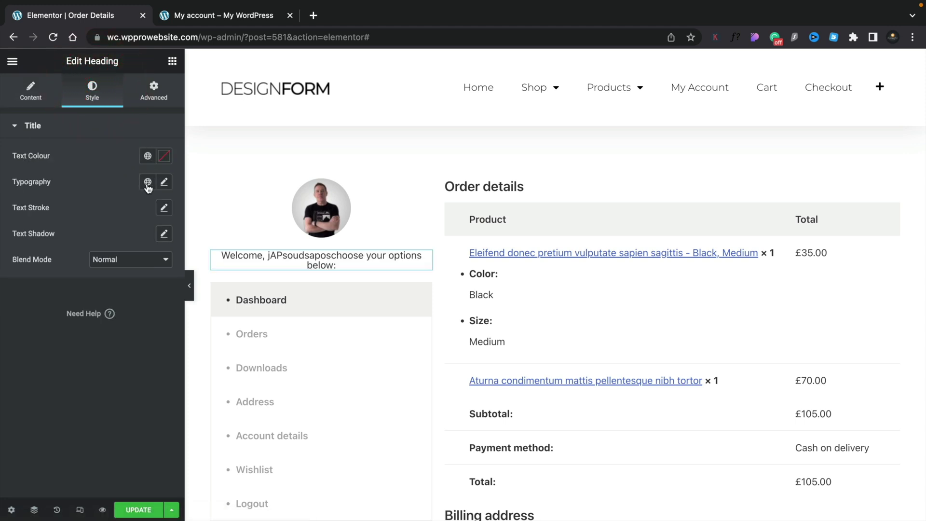
left_click(164, 183)
left_click(108, 241)
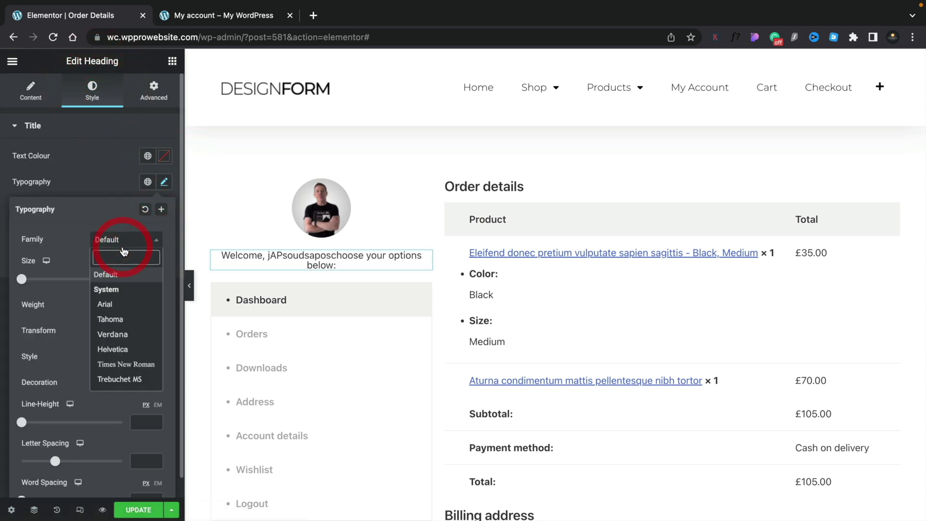
type("mont")
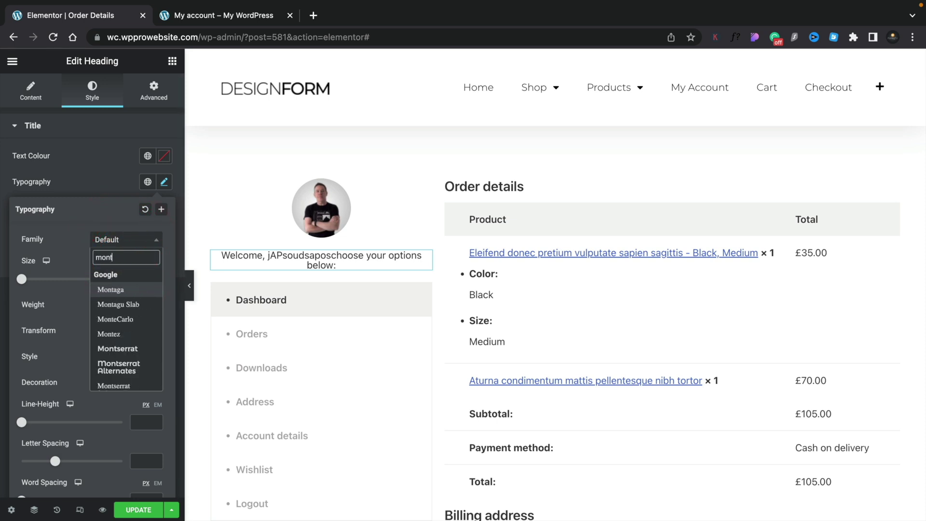
left_click(118, 349)
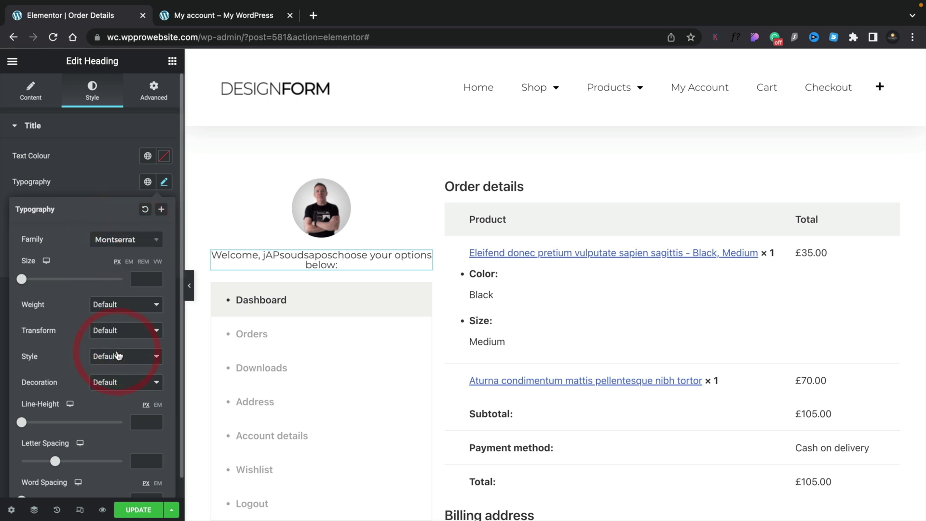
left_click(144, 279)
type("16")
left_click(133, 304)
left_click(111, 215)
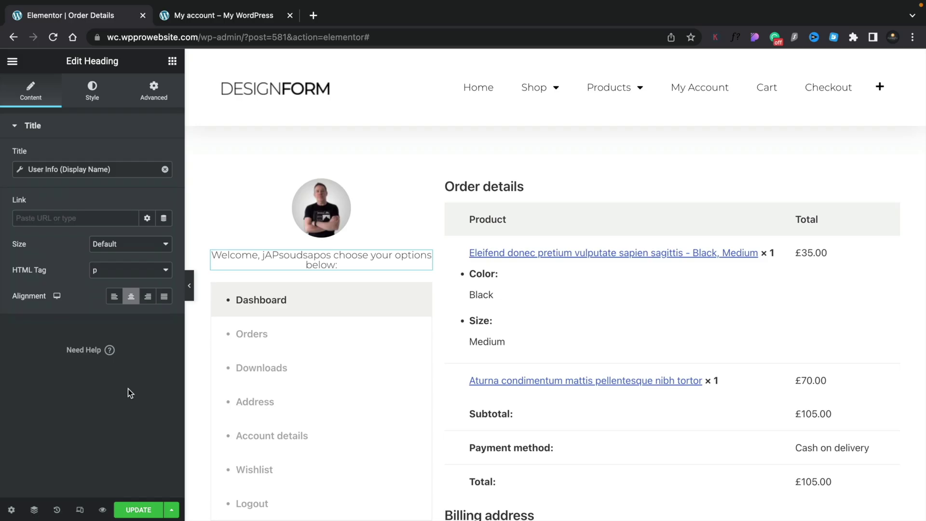
Update the Order Details template and reload the customer's order page on the live site to check it
left_click(134, 510)
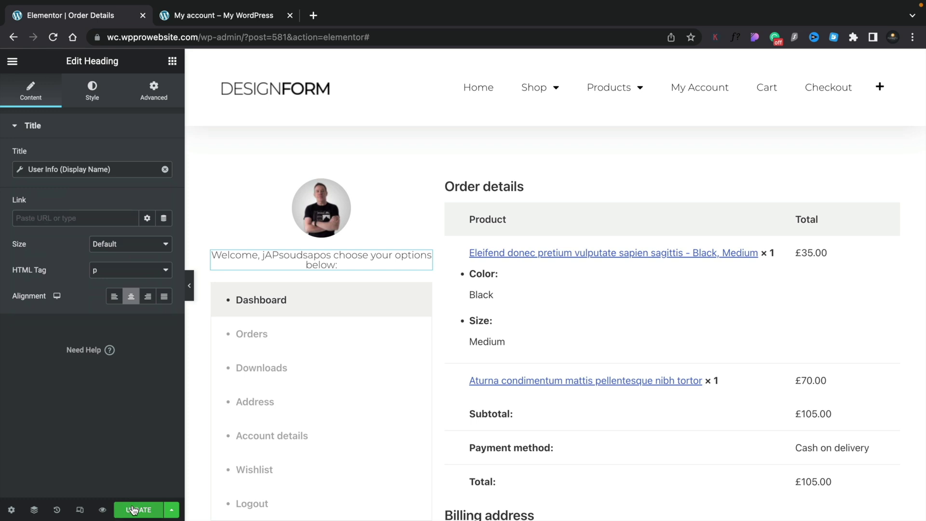
key("ctrl+Tab")
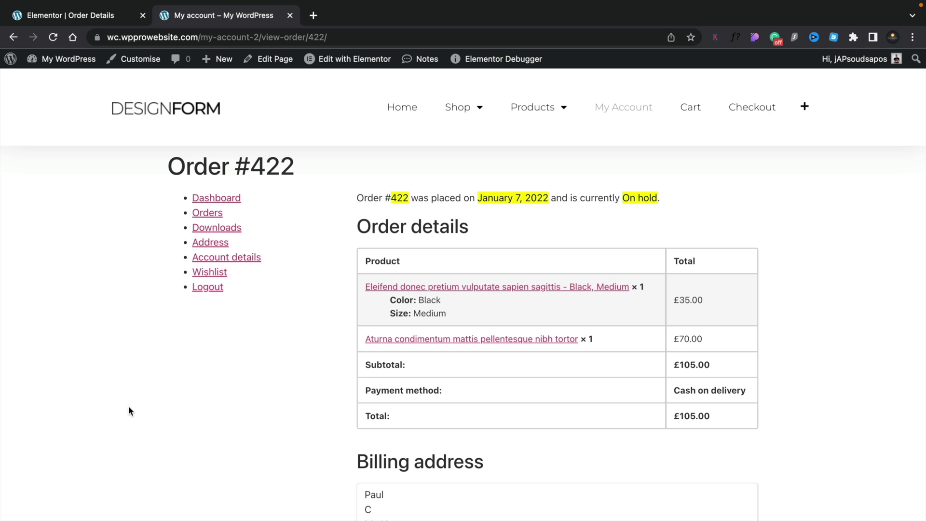
left_click(53, 37)
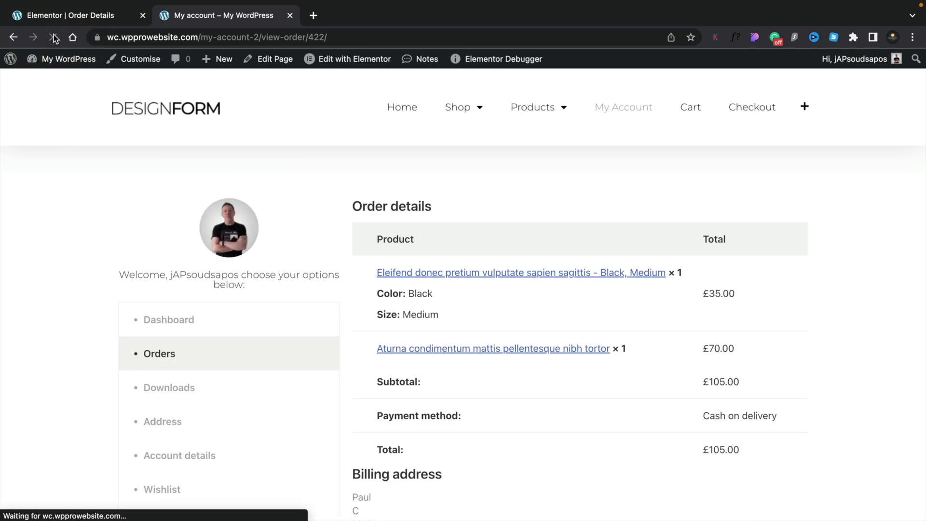